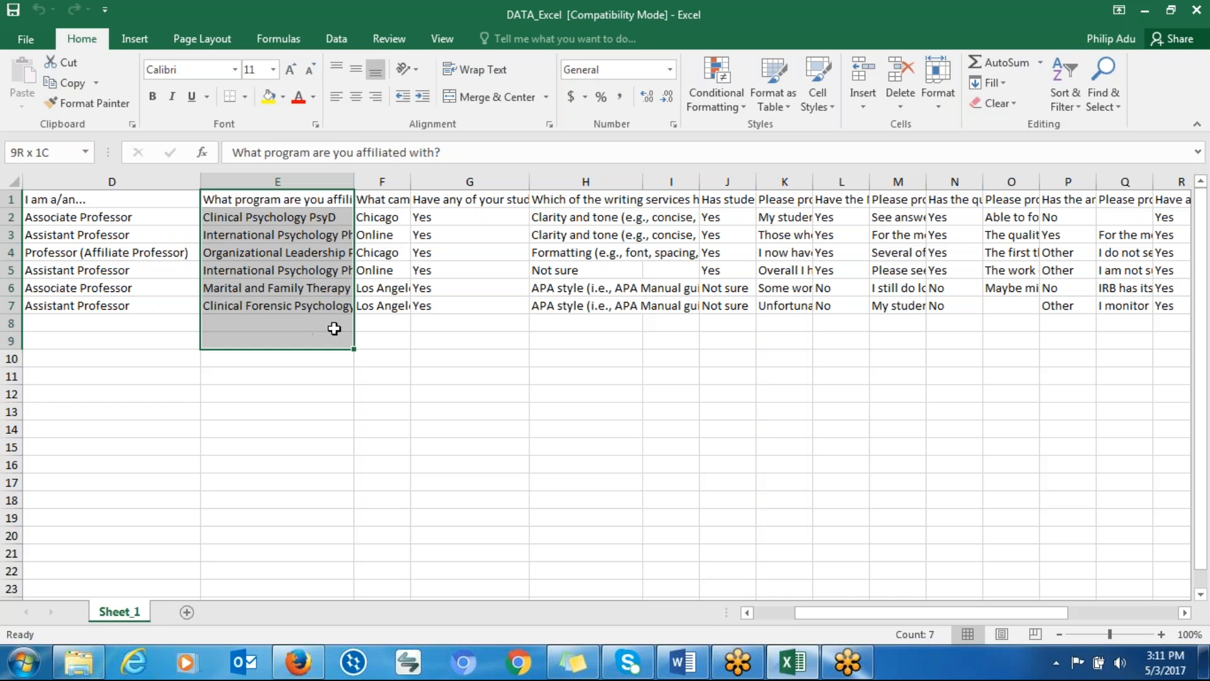
Examine the survey questions and responses across the columns of the DATA_Excel worksheet, including the long-text answers.
left_click(478, 220)
left_click(641, 236)
left_click(624, 199)
left_click(722, 199)
left_click(781, 204)
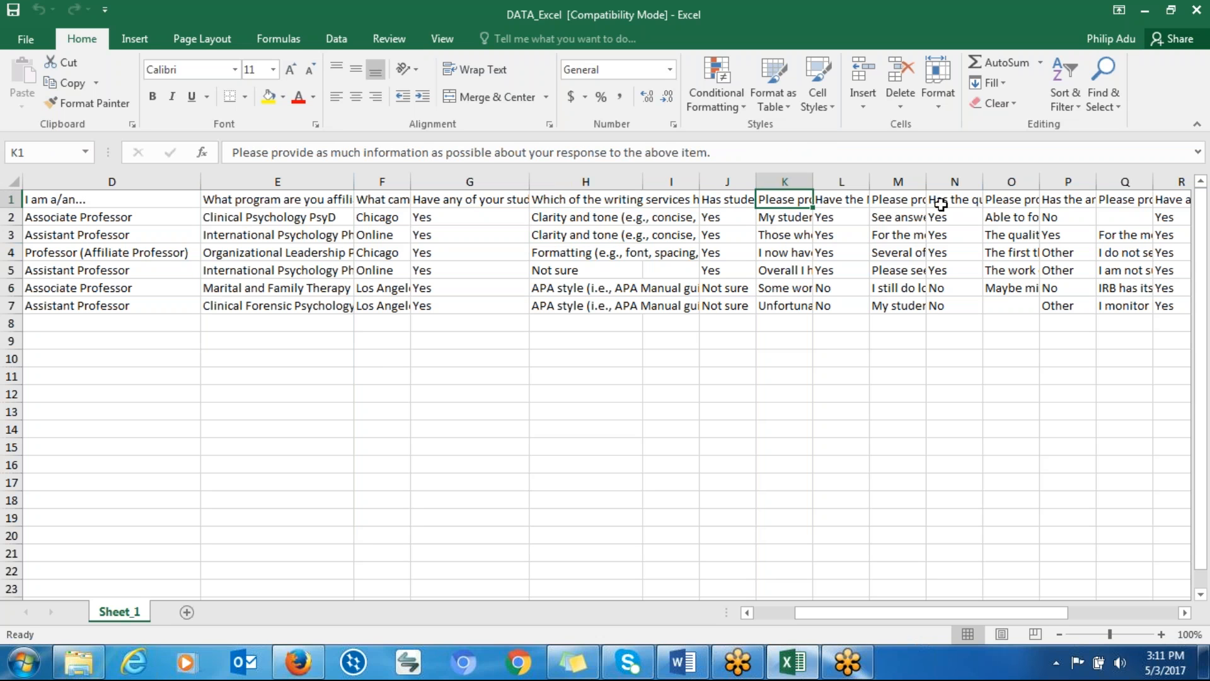
left_click(946, 202)
left_click(952, 258)
left_click(1027, 239)
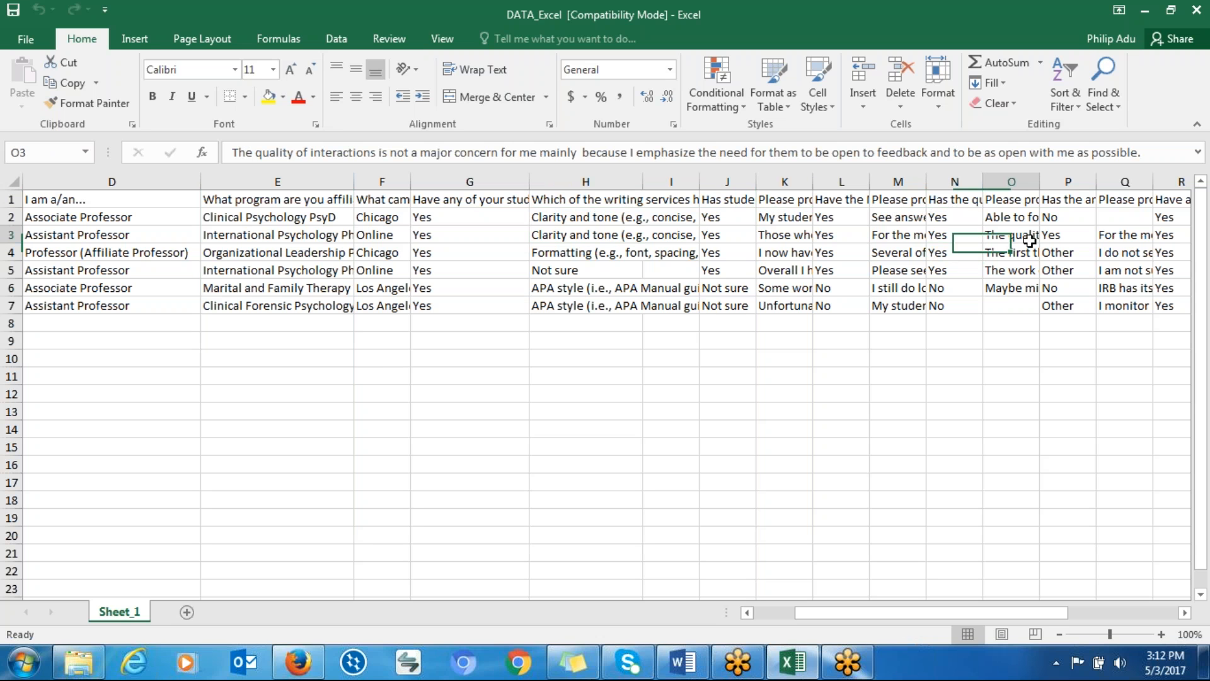
left_click_drag(957, 616, 1052, 611)
left_click(764, 241)
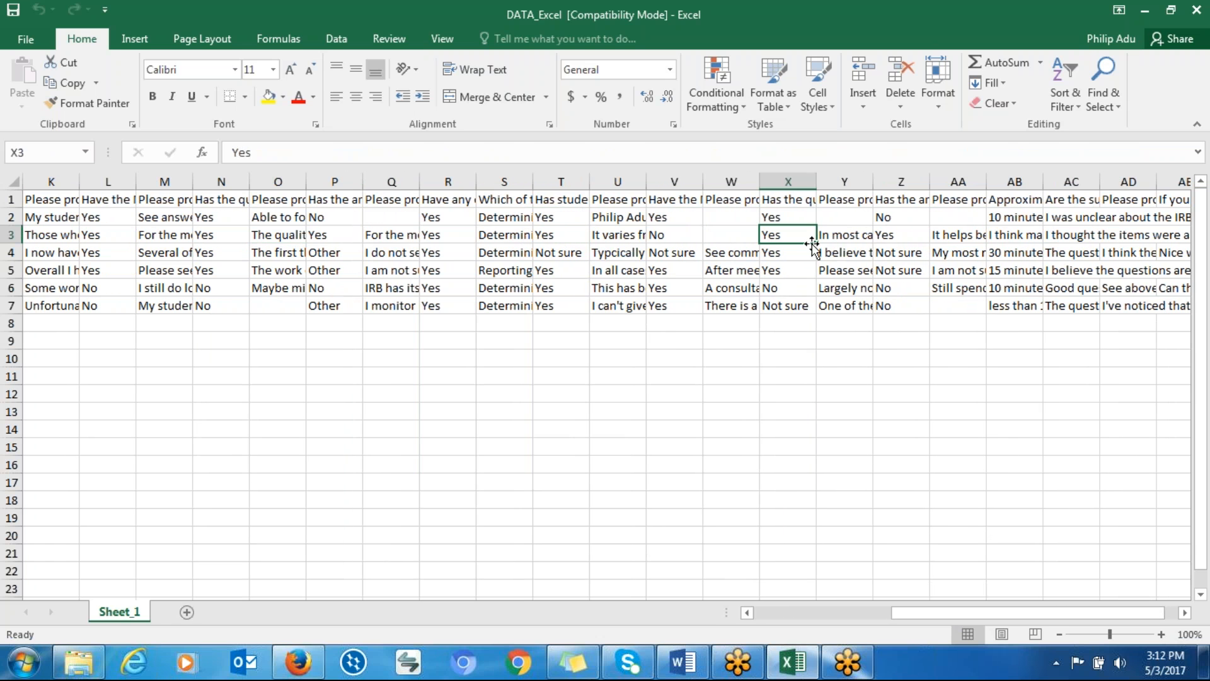
left_click(951, 260)
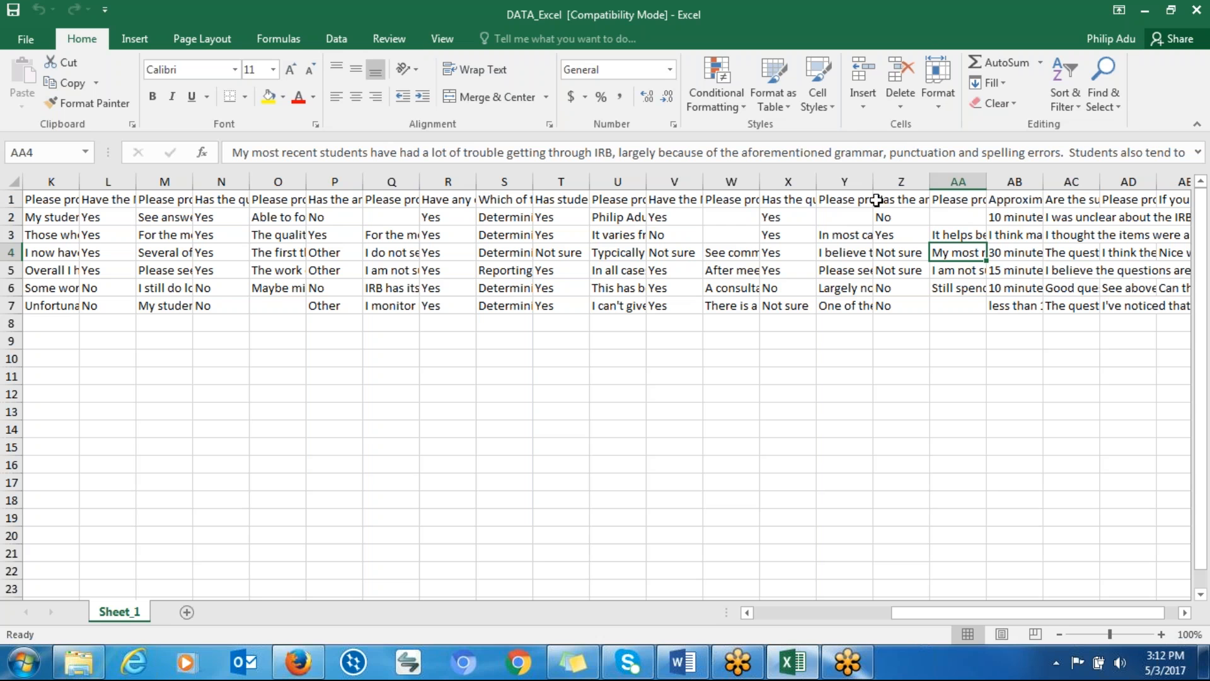
Restore the DATA_Excel workbook window to a smaller size, move it aside and close the workbook.
left_click_drag(727, 30, 510, 63)
left_click_drag(728, 48, 635, 48)
left_click(885, 43)
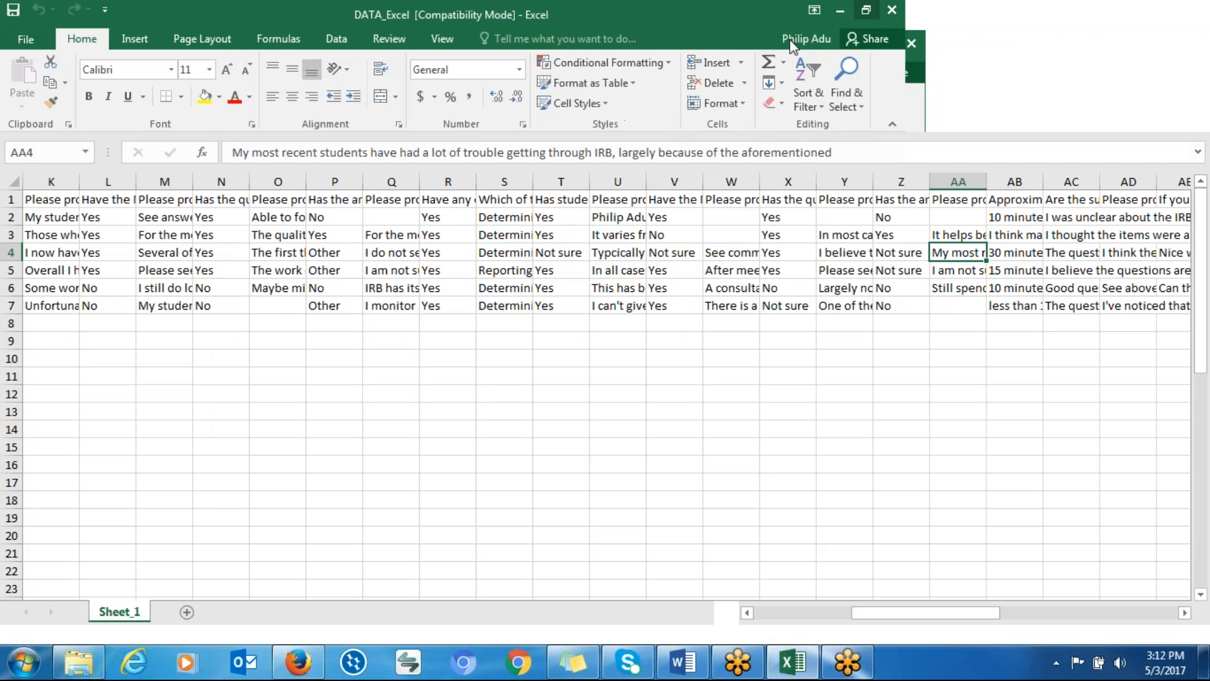
left_click_drag(740, 30, 514, 160)
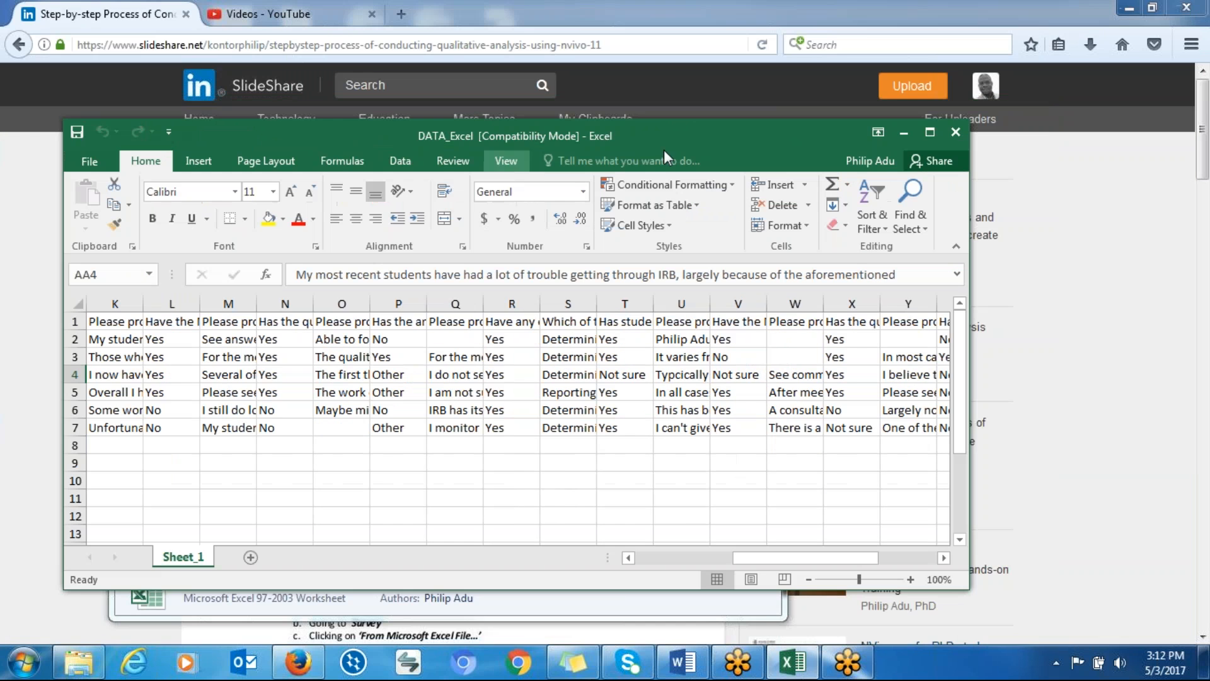
left_click(956, 140)
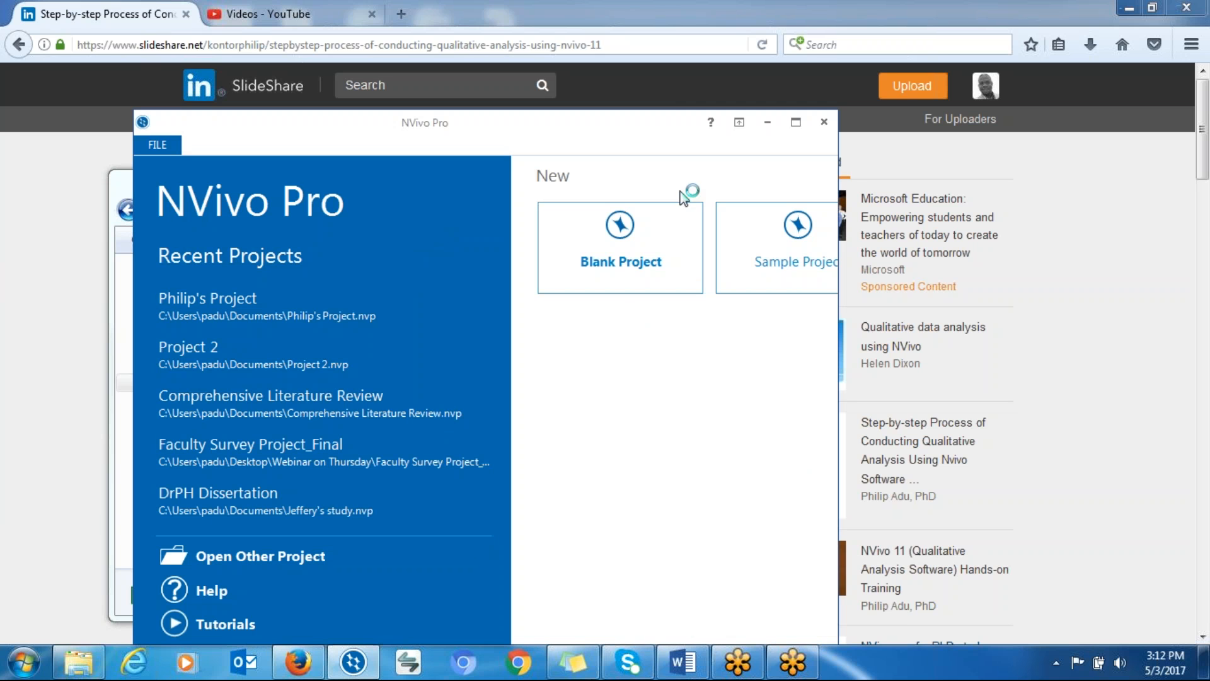
Create a blank NVivo project titled with the owner's first name plus "Project2" and close the Quick Start Steps.
left_click(794, 126)
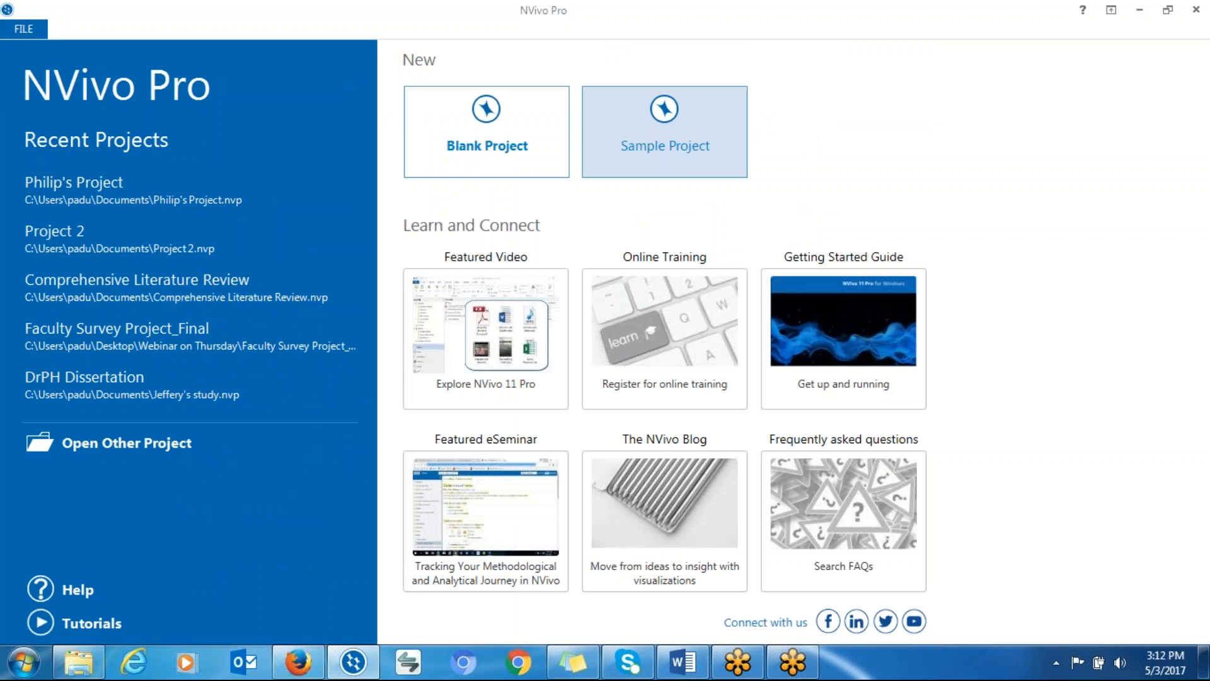
left_click(522, 170)
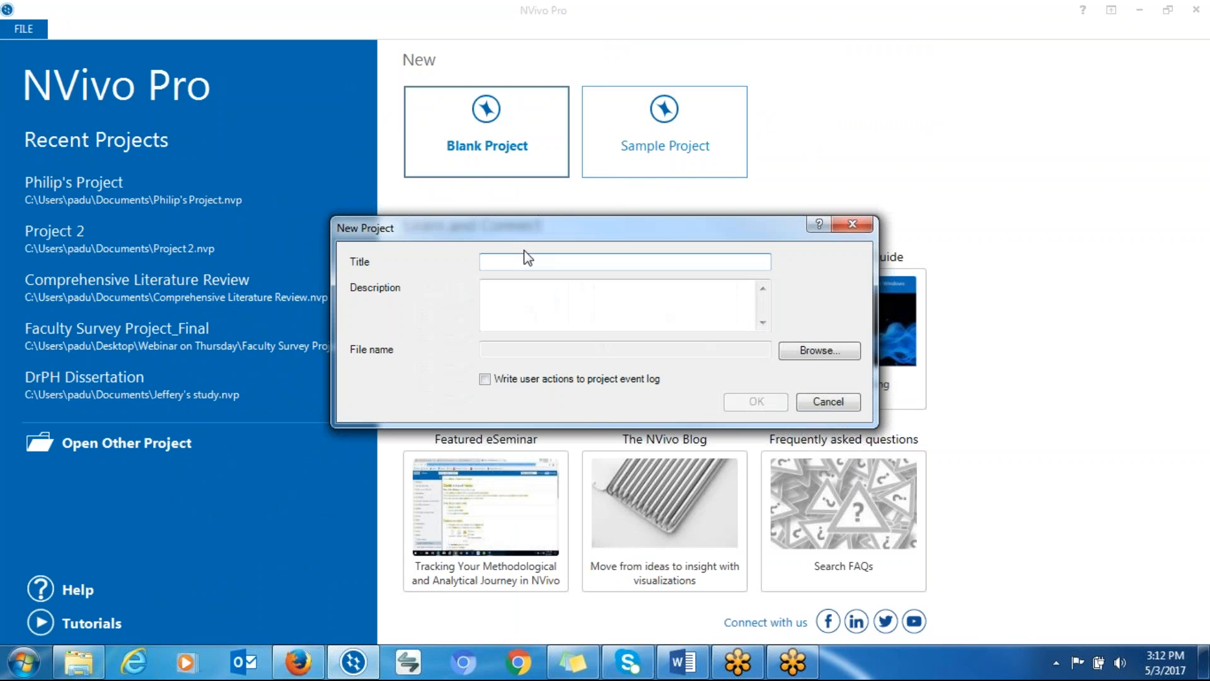
type("Philip's Project2")
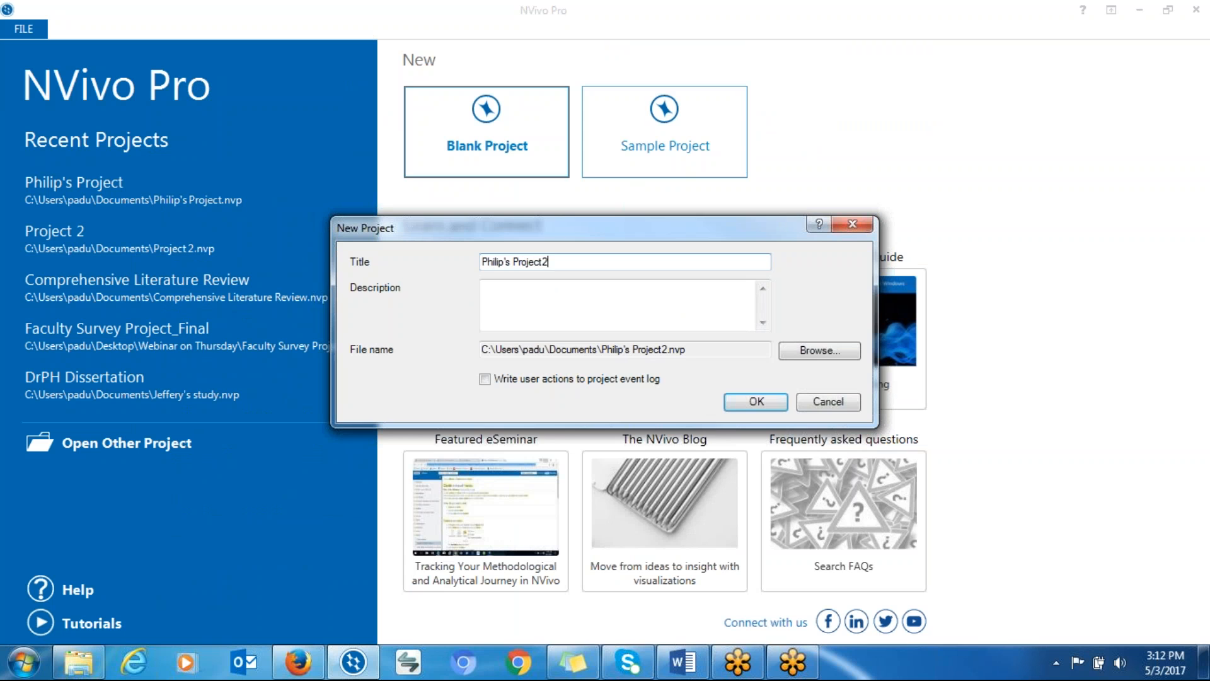
left_click(726, 401)
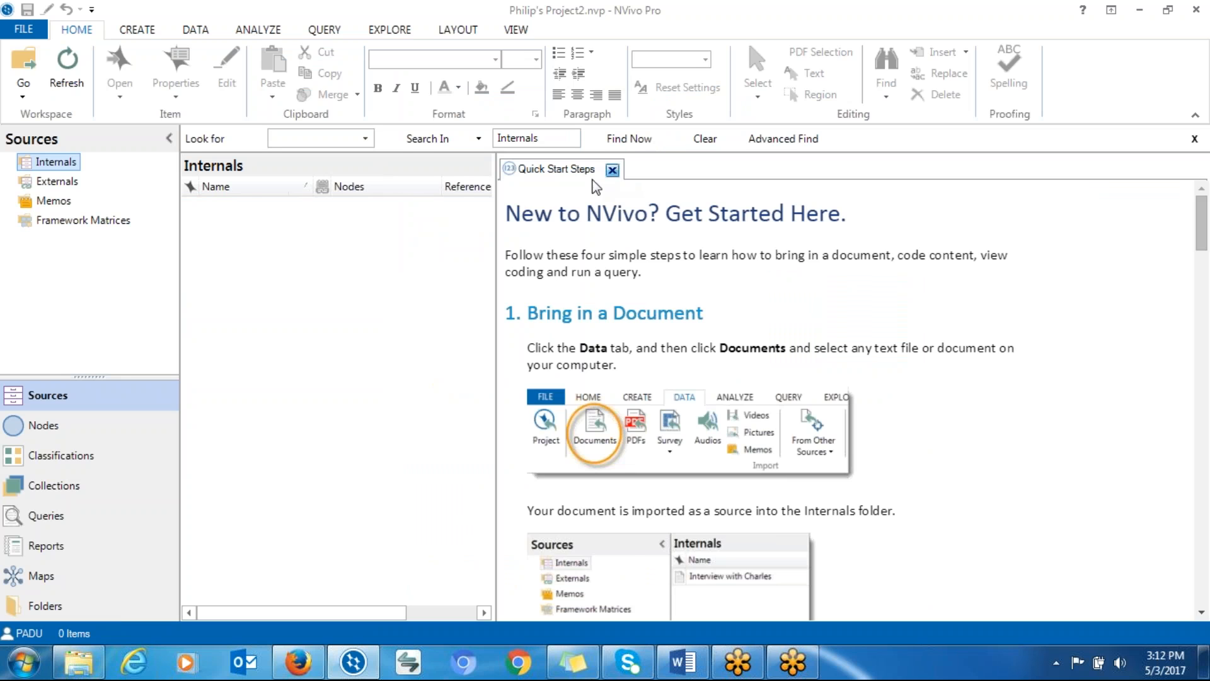
left_click(612, 171)
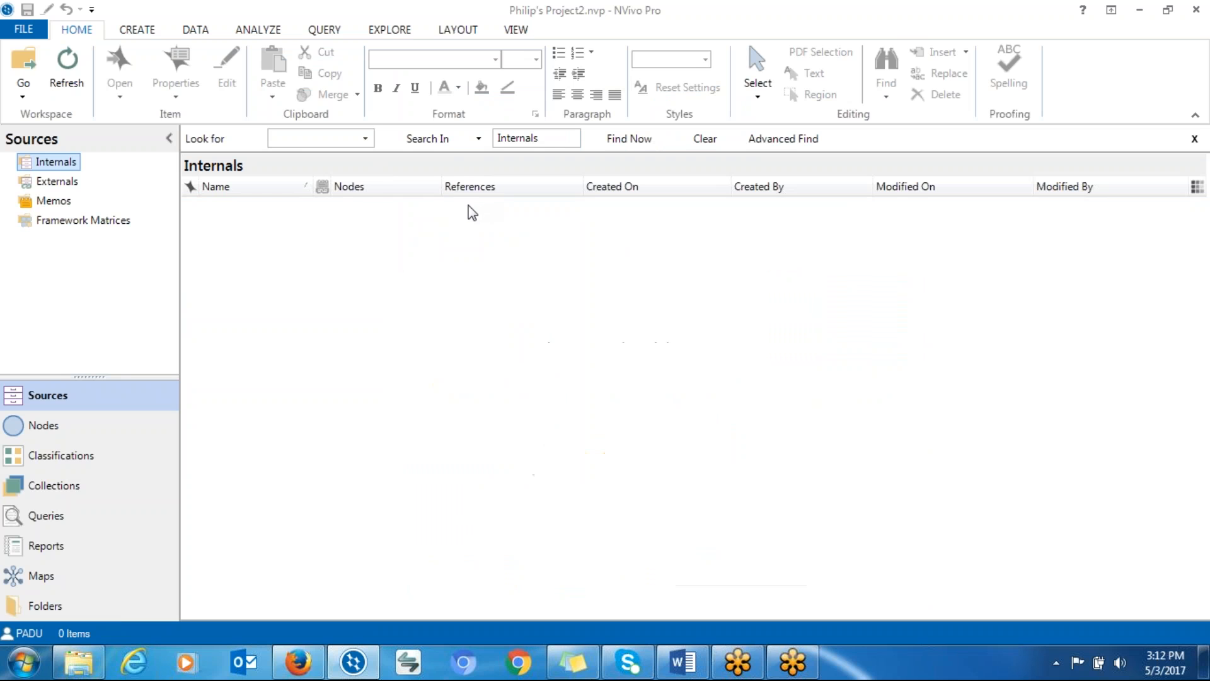
Start a survey import from a Microsoft Excel file, choosing DATA_Excel in the NVivo 11 series folder.
left_click(215, 31)
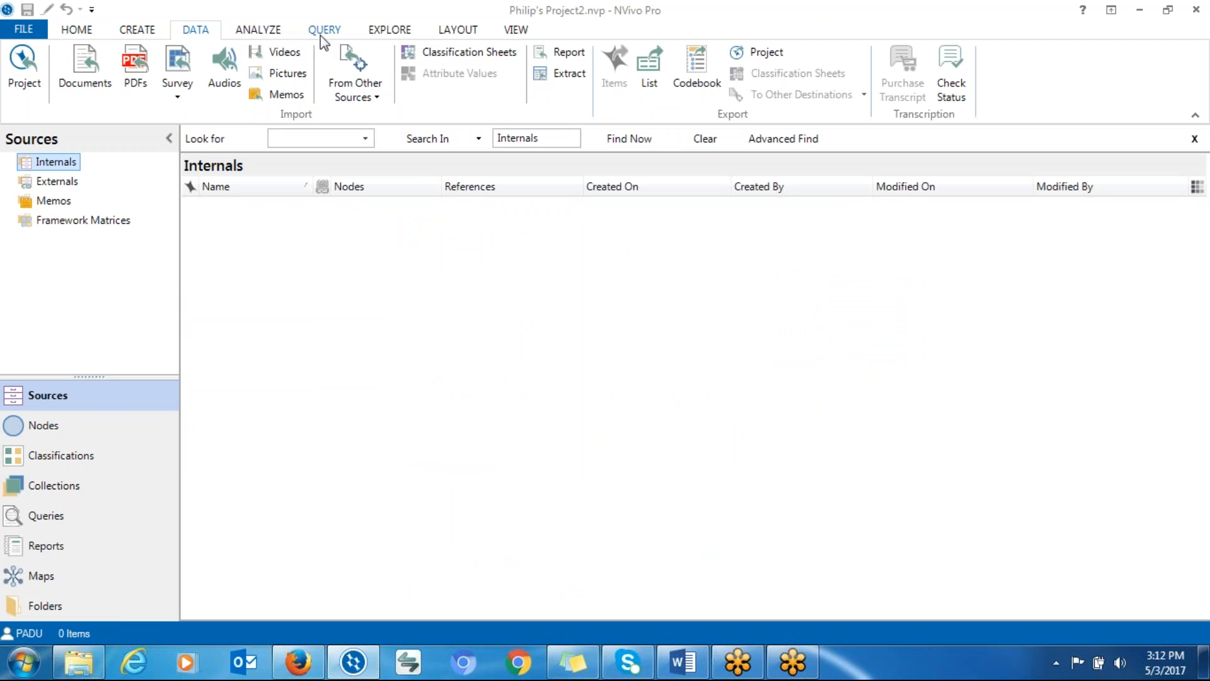
left_click(176, 98)
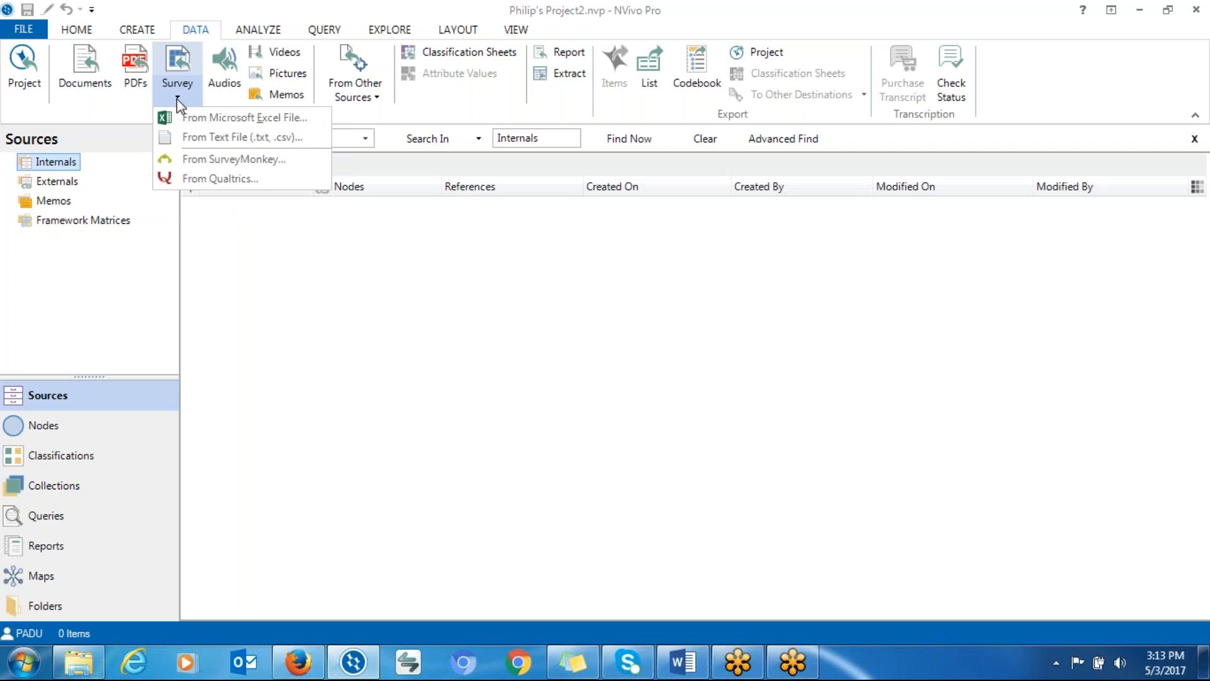
left_click(202, 119)
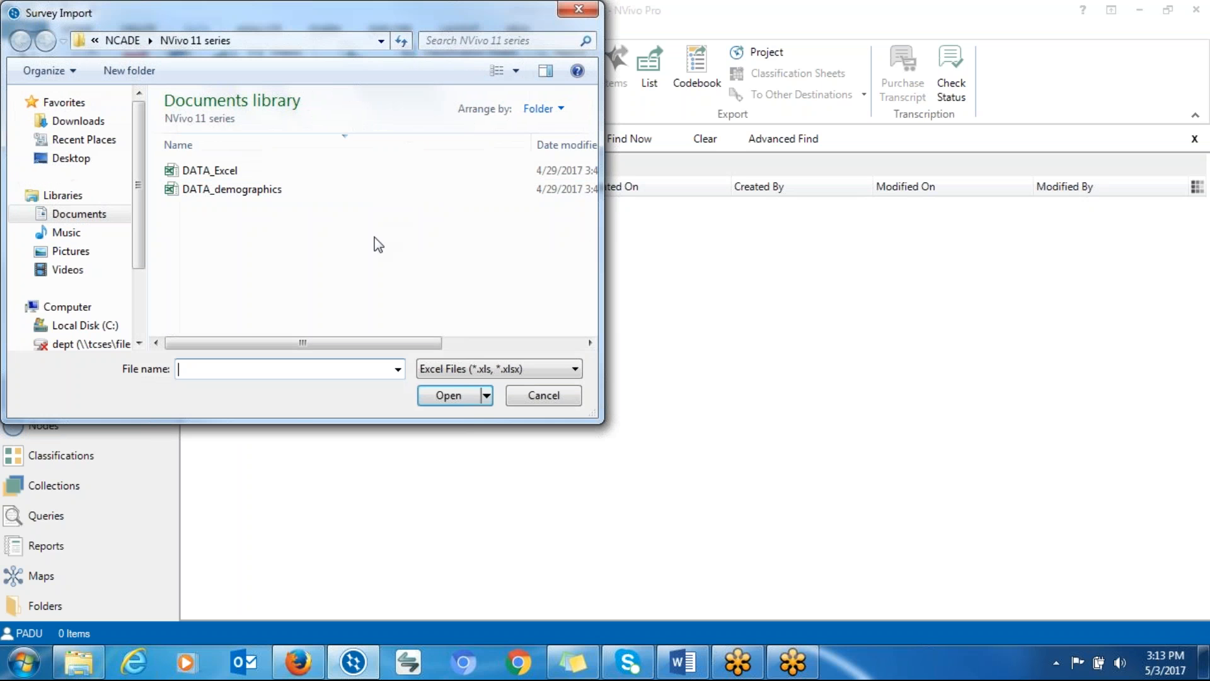
left_click(263, 176)
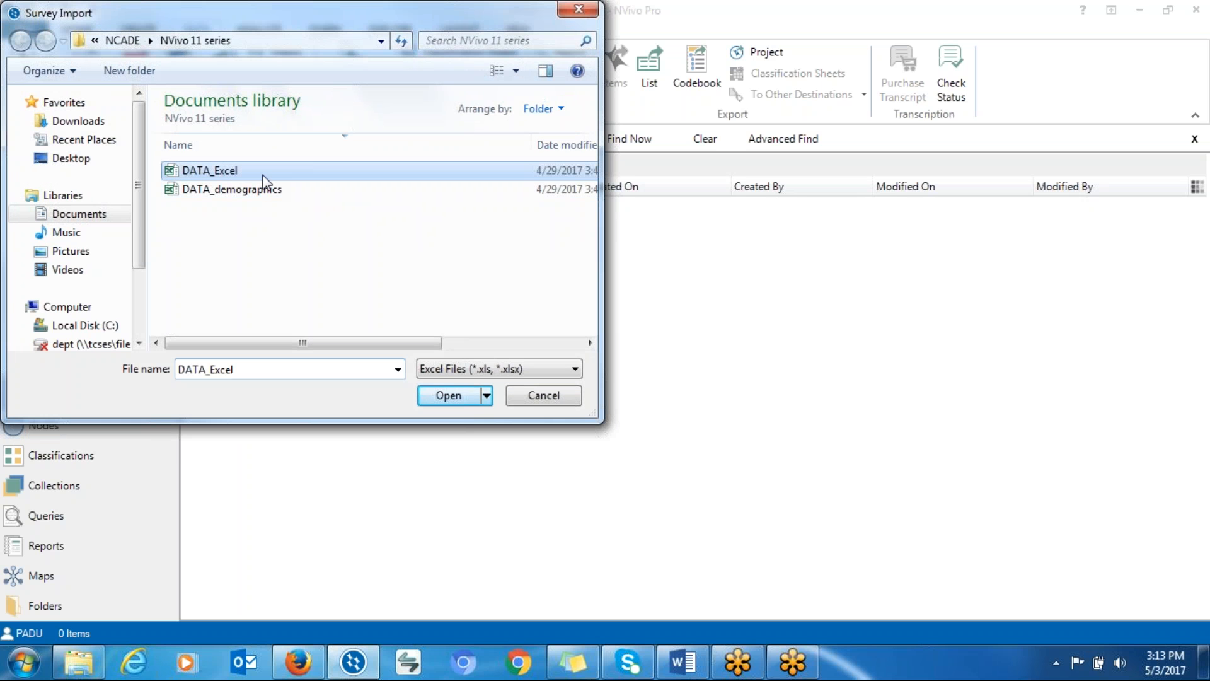
left_click(456, 396)
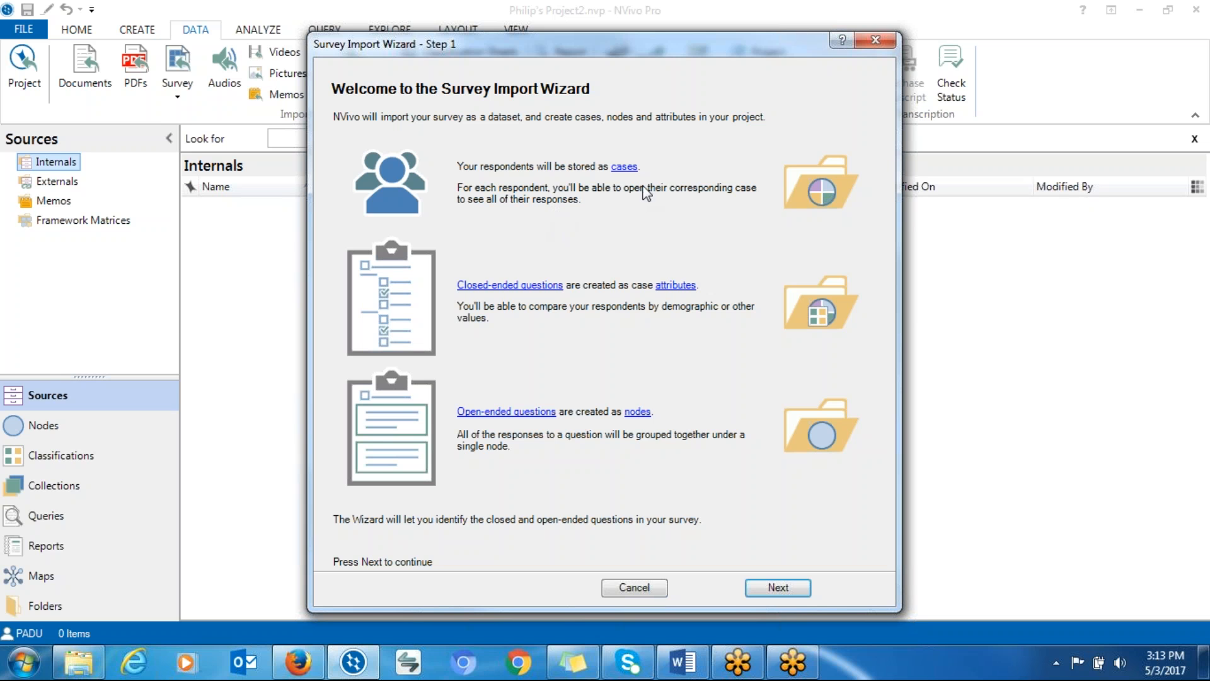
Check the data format with 1 header row, and accept Participants ID as case ID and Survey Respondent as classification.
left_click_drag(676, 43, 573, 36)
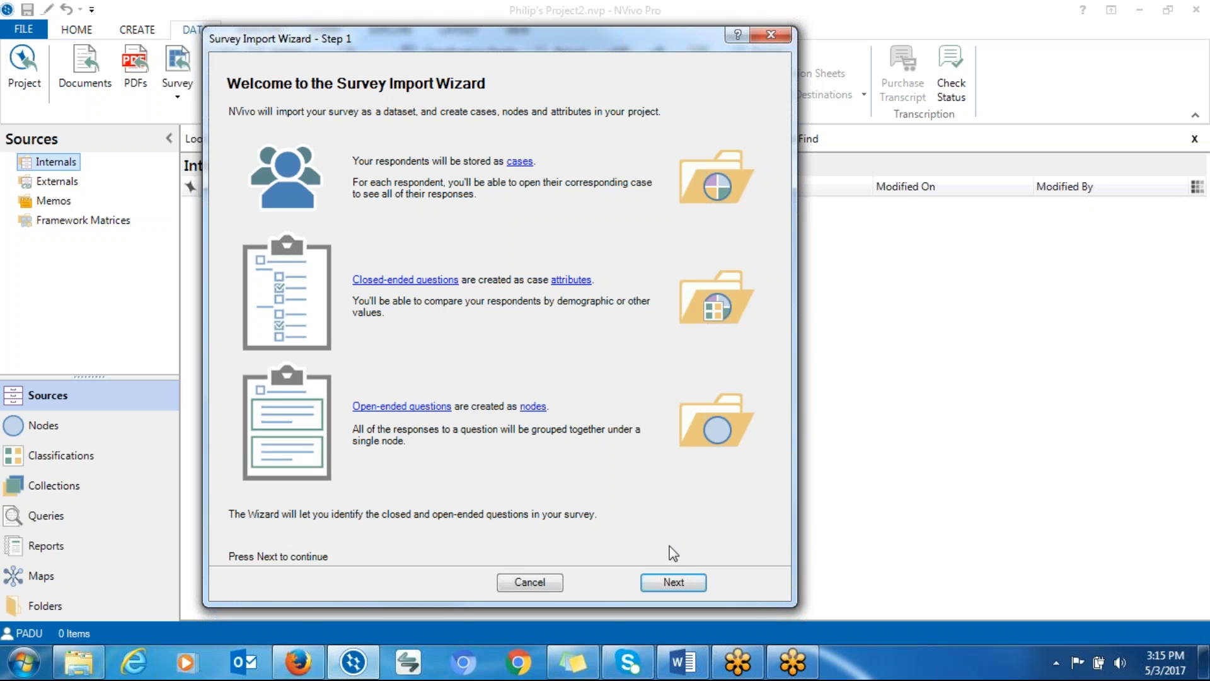
left_click(667, 584)
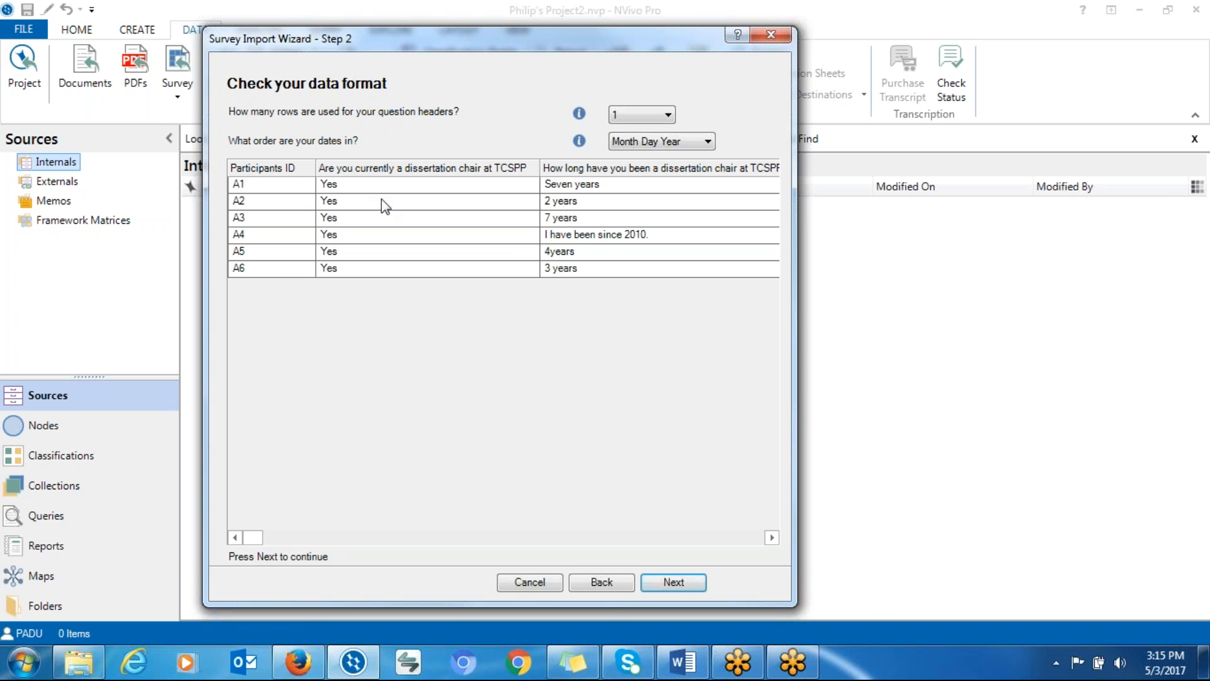
left_click(259, 539)
left_click_drag(260, 542, 641, 536)
left_click(673, 583)
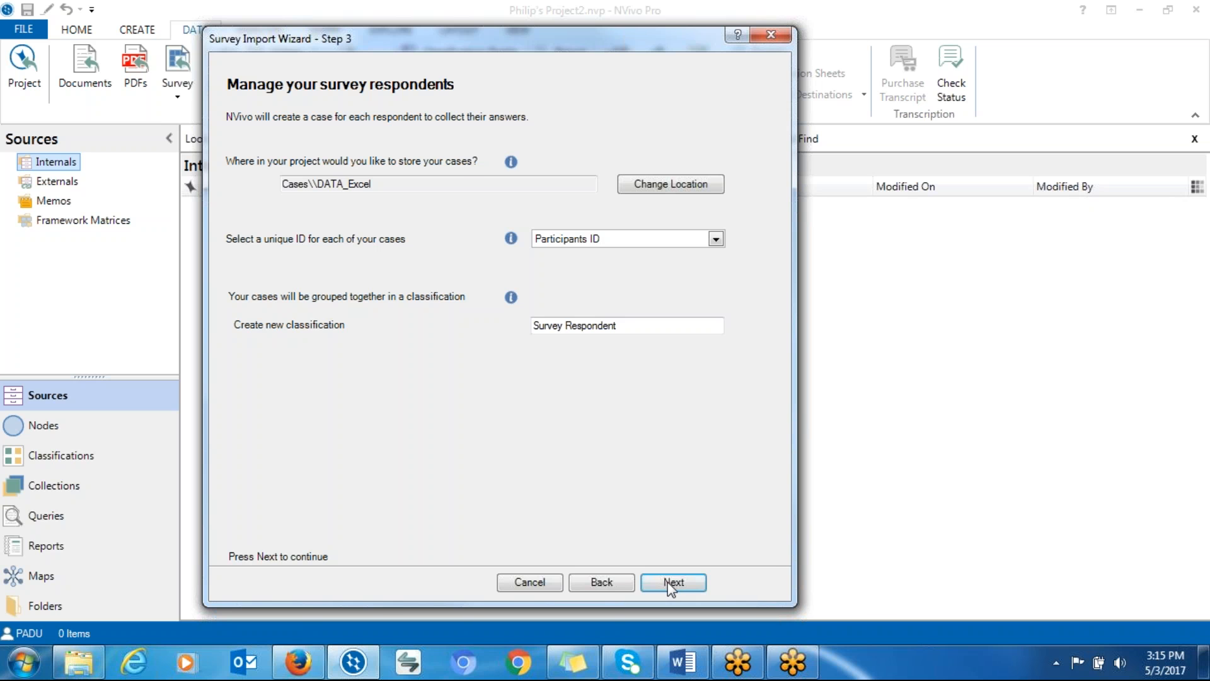
left_click(669, 582)
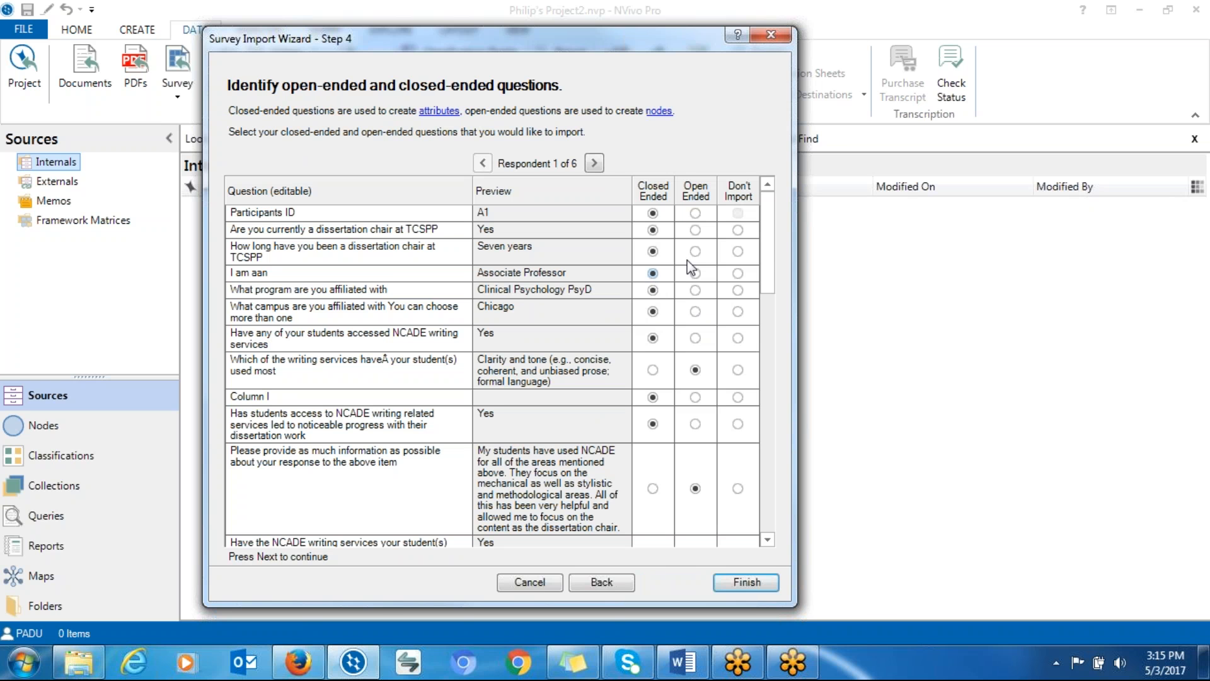
Examine which survey questions are classified as closed-ended and which as open-ended.
left_click_drag(768, 251, 766, 218)
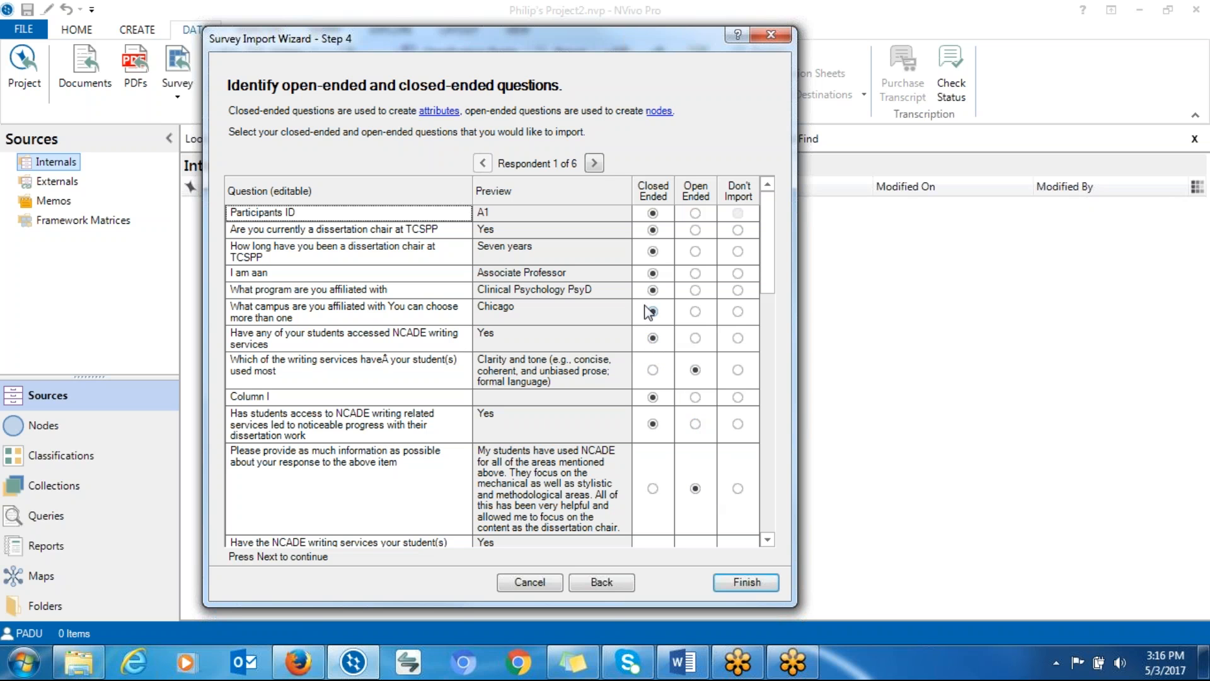
left_click(651, 249)
left_click(652, 230)
left_click(767, 540)
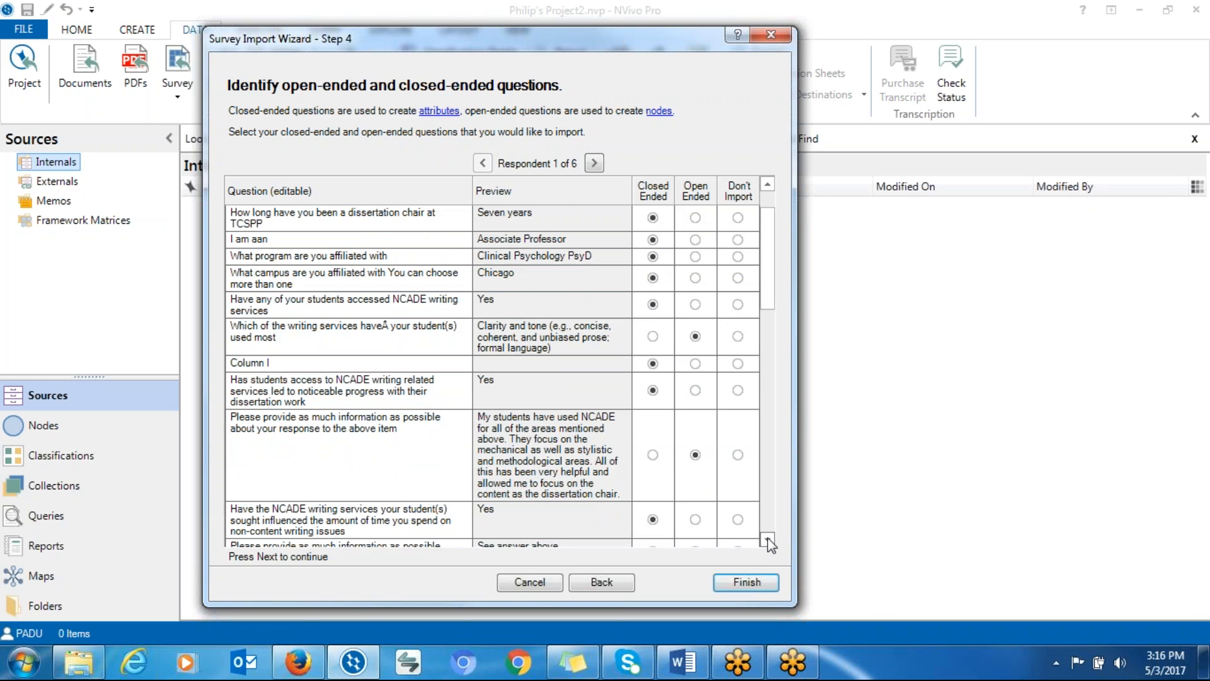
left_click(767, 540)
left_click(767, 540)
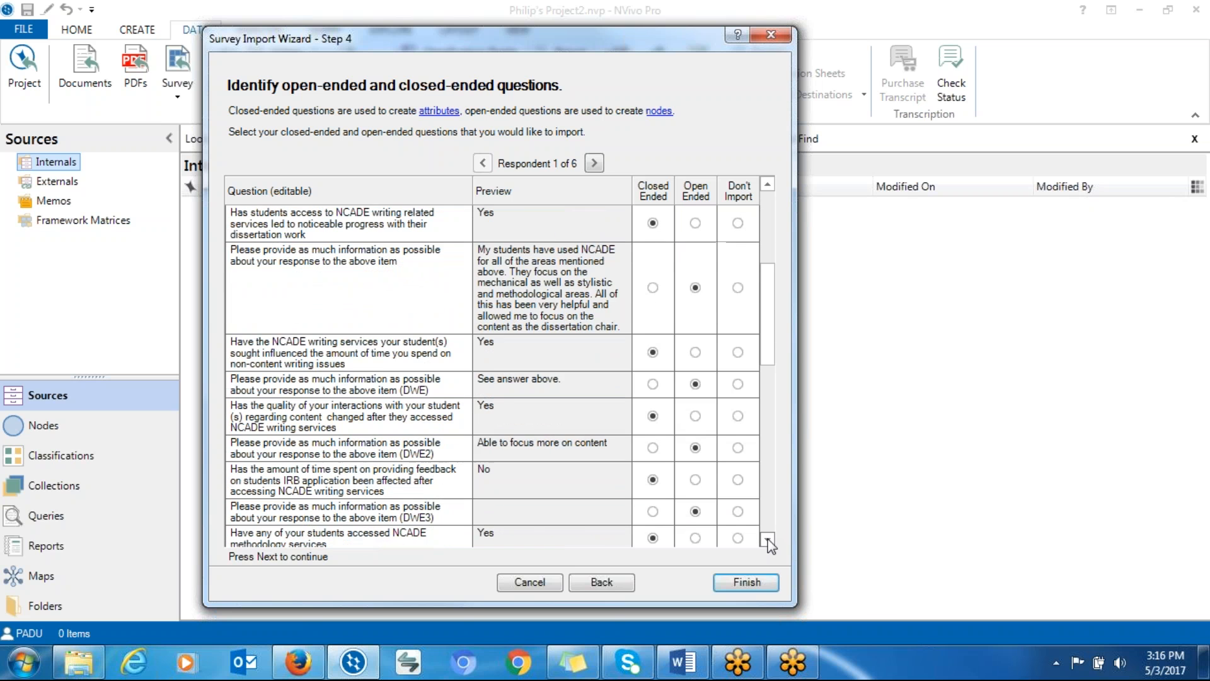
left_click(767, 540)
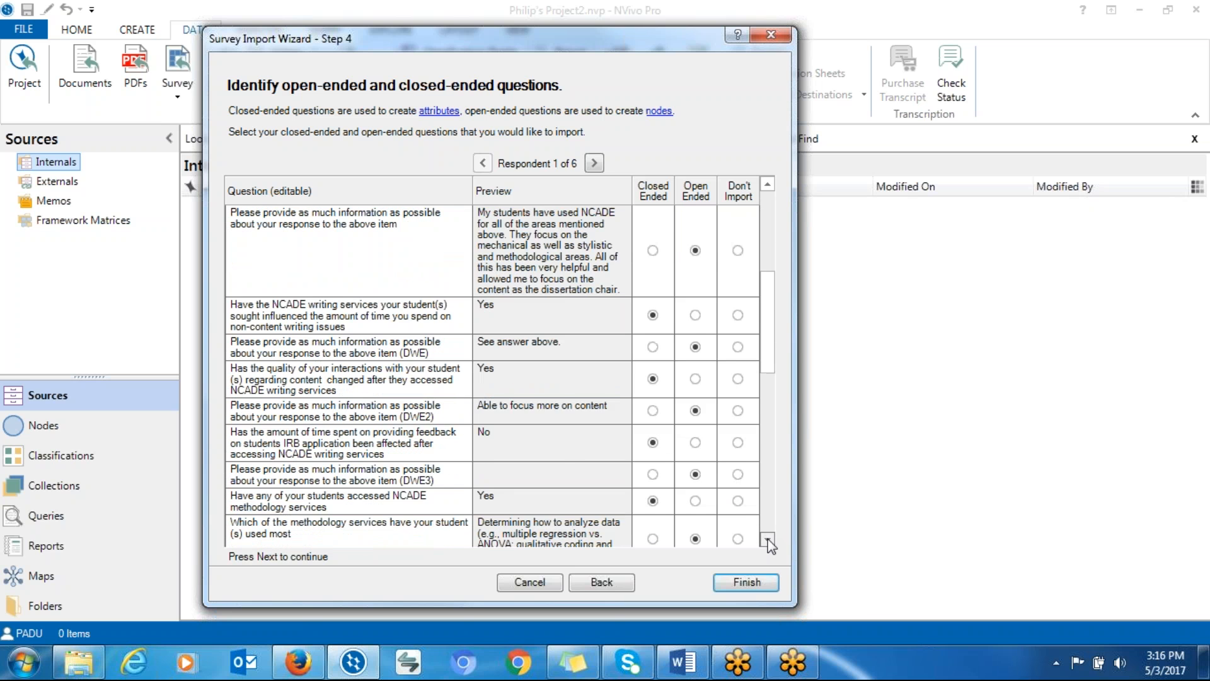
left_click(767, 540)
left_click(767, 540)
left_click(767, 540)
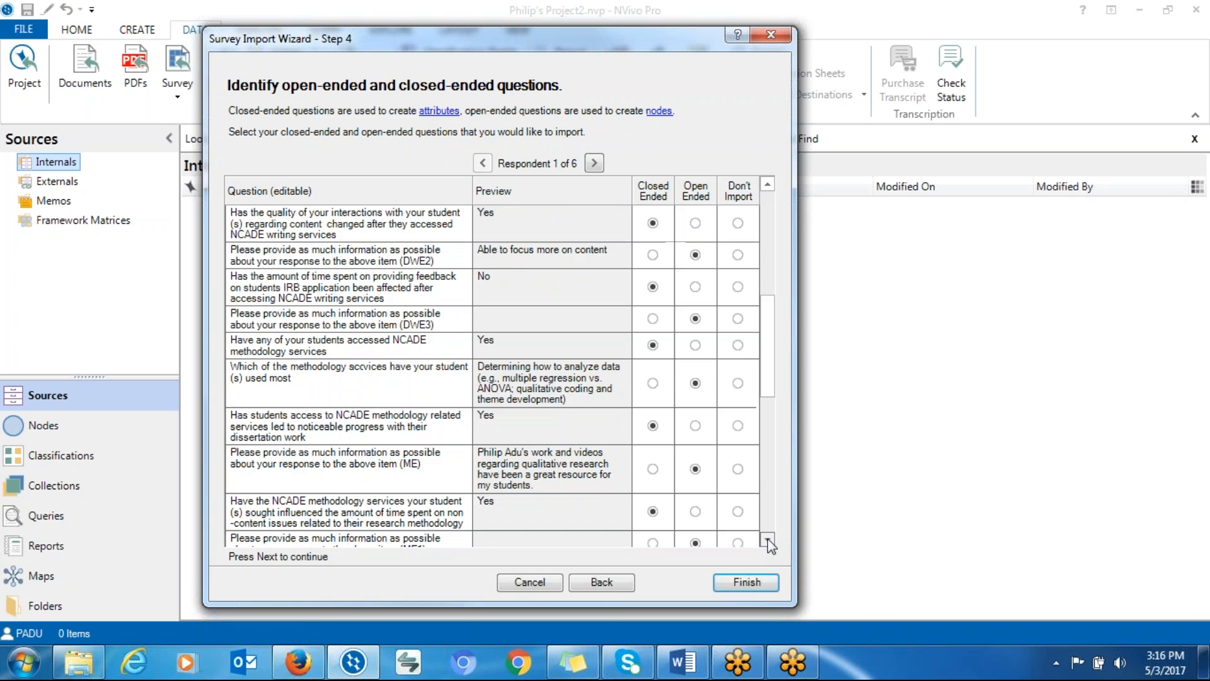
left_click(768, 540)
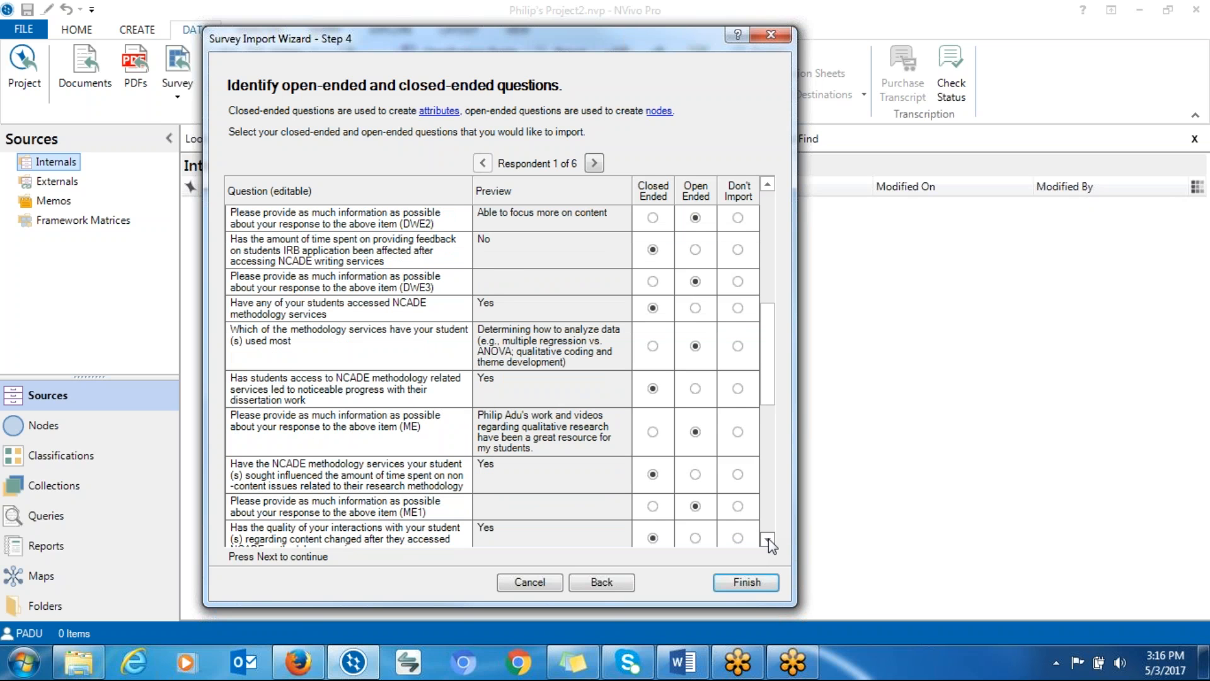
left_click(767, 540)
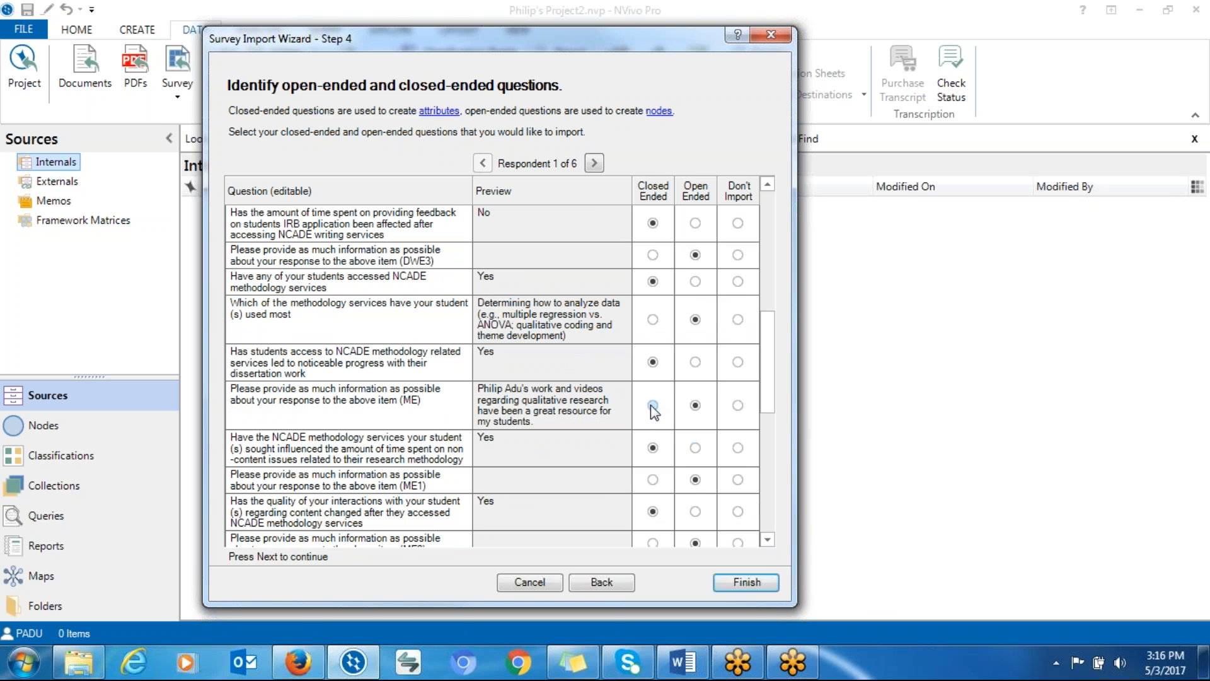
Try Closed Ended for the (ME) information question and Don't Import for the survey recommendations question, restoring each to Open Ended.
left_click(653, 405)
left_click(693, 404)
left_click_drag(769, 414, 775, 470)
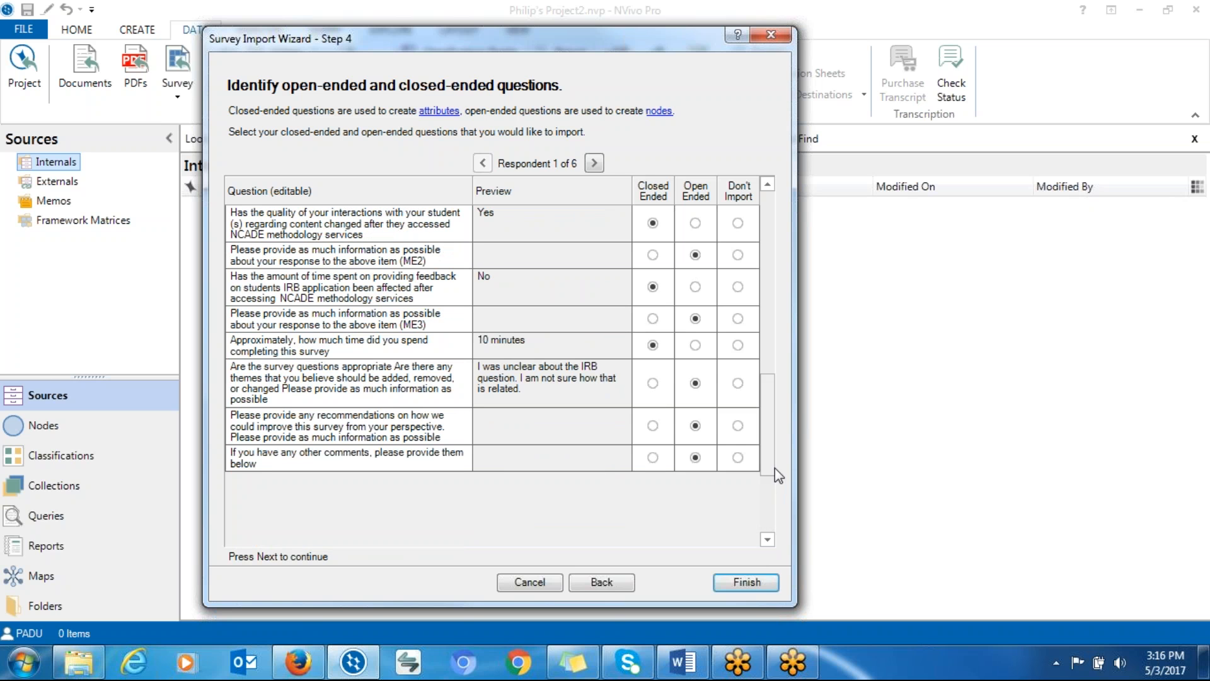
left_click_drag(769, 422, 769, 415)
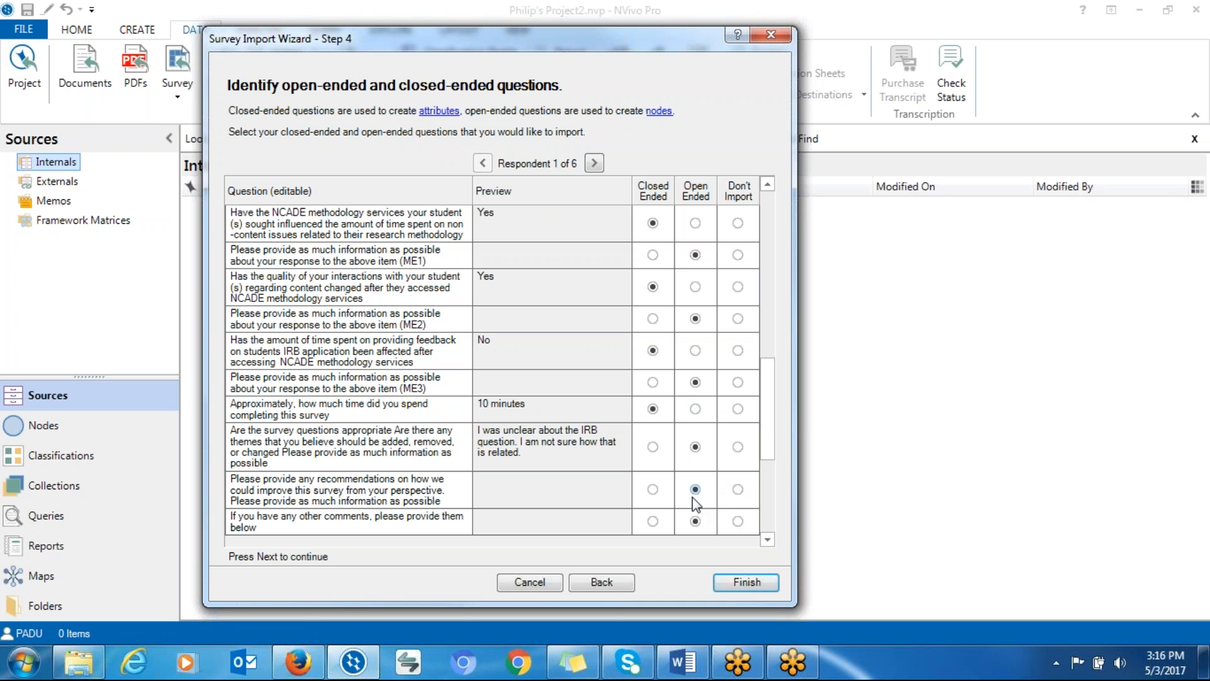
left_click(738, 490)
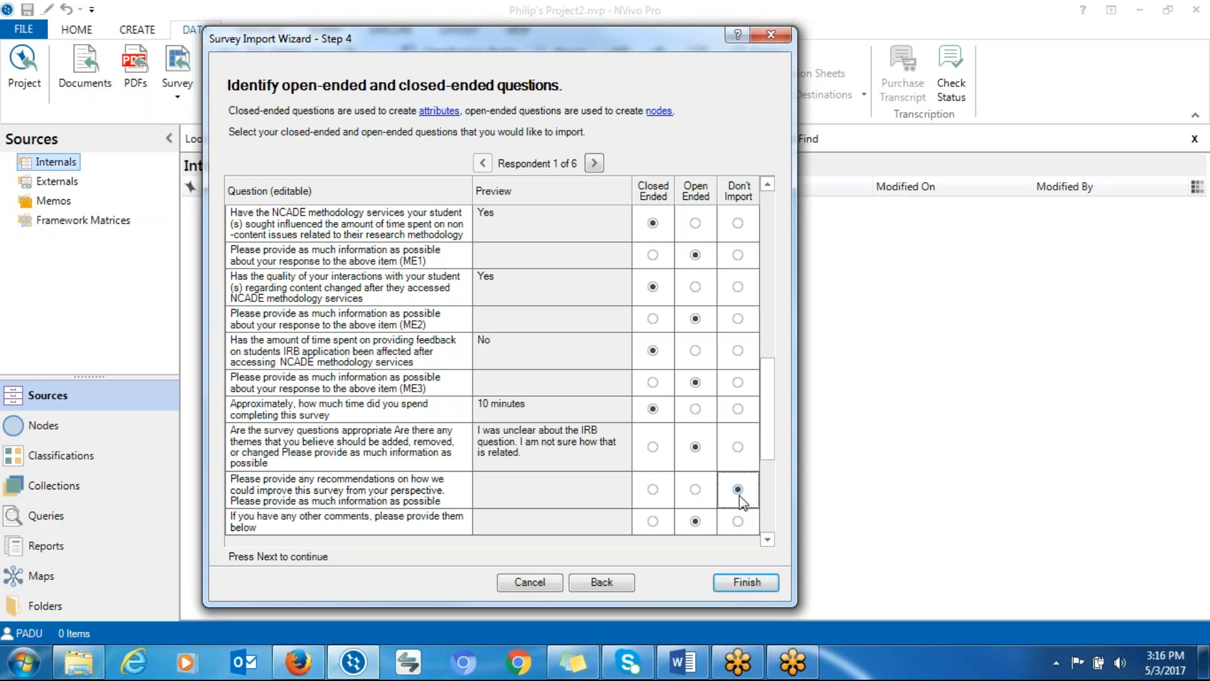
left_click(696, 490)
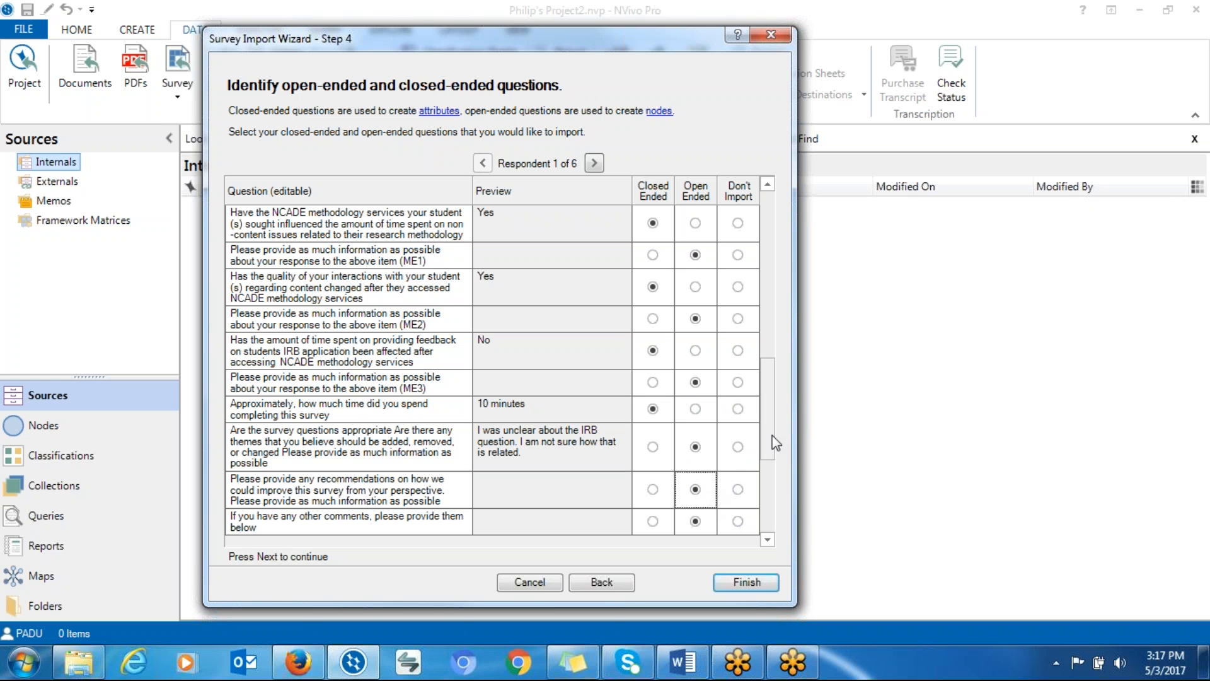
Finish the survey import with the current question classifications and open the imported DATA_Excel dataset.
scroll(768, 452, "down", 1)
scroll(766, 452, "down", 1)
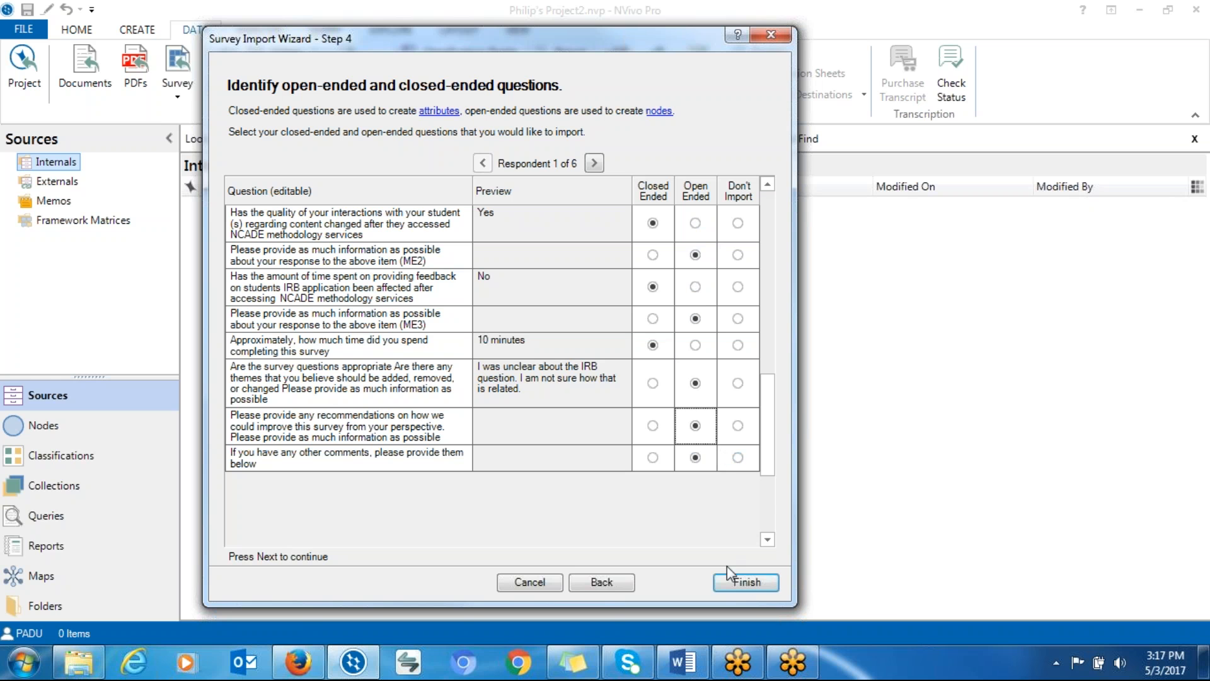
left_click_drag(766, 501, 772, 444)
left_click(738, 586)
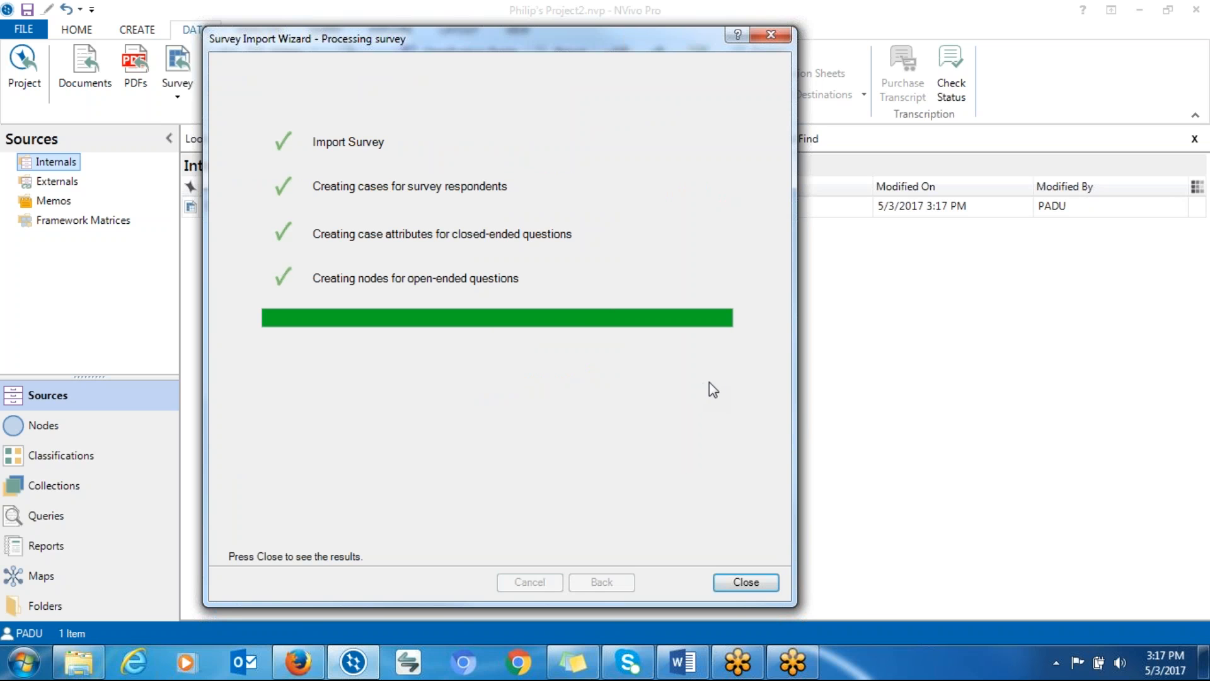
left_click(744, 584)
double_click(221, 208)
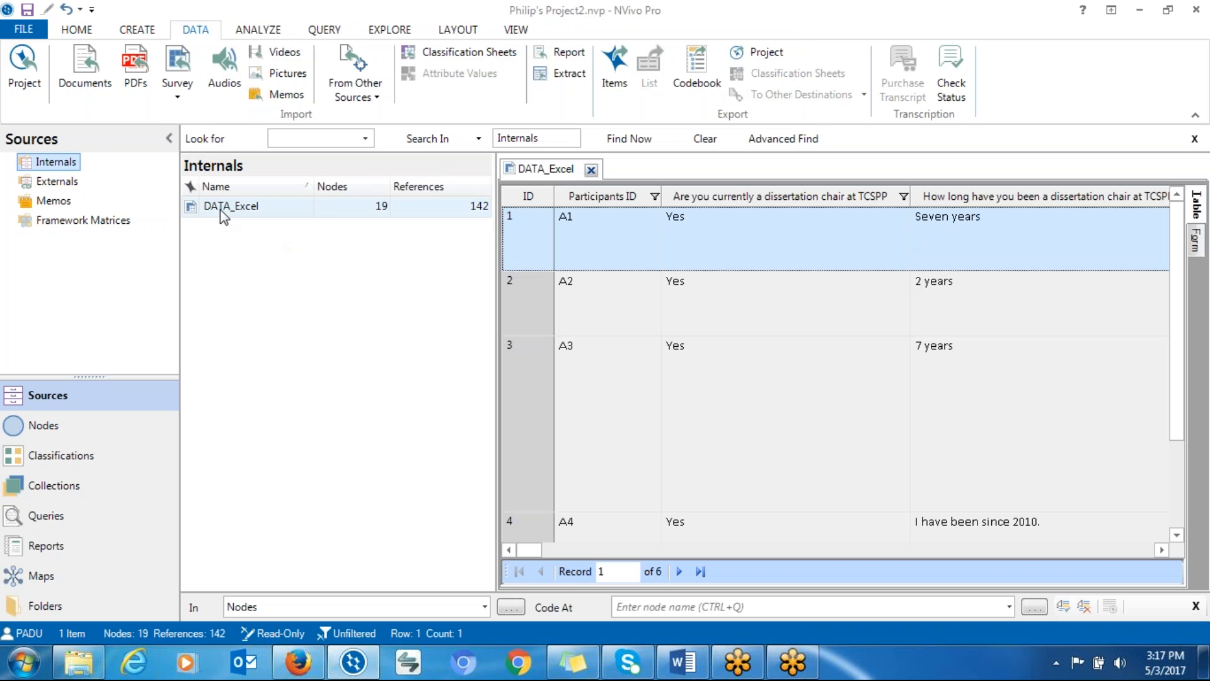
Look through the DATA_Excel table from the participant background columns to the writing services questions.
mouse_move(535, 549)
left_mouse_down()
mouse_move(611, 554)
mouse_move(549, 555)
left_mouse_up()
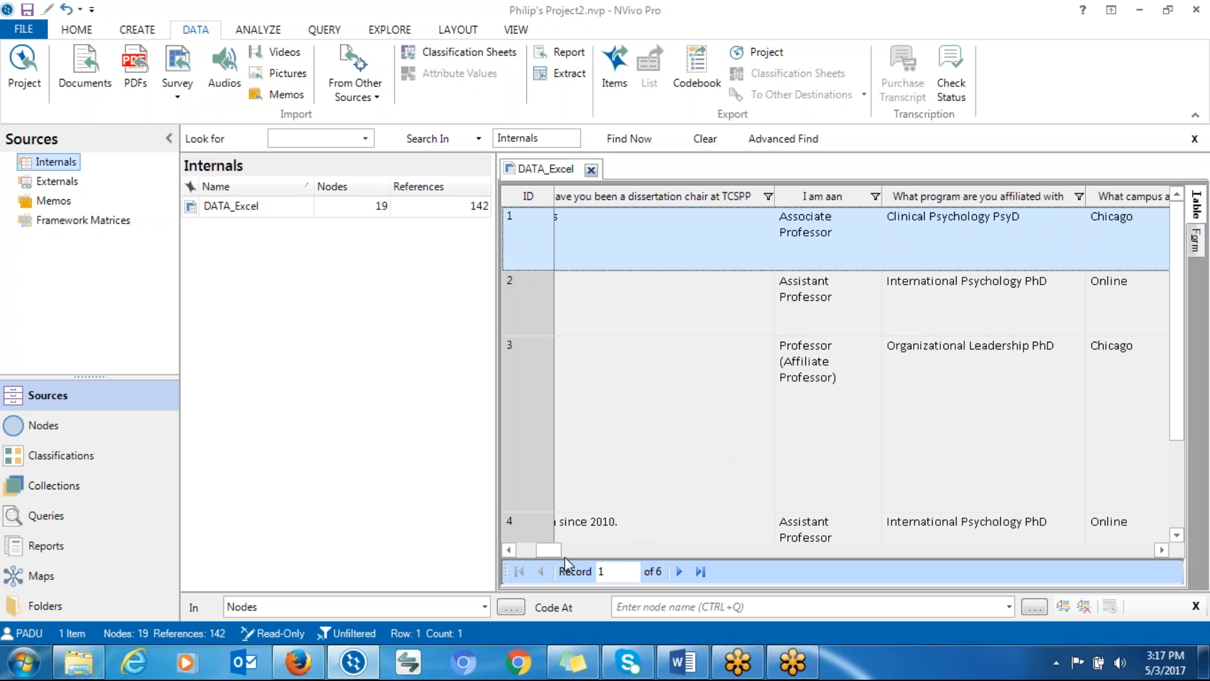
left_click_drag(548, 551, 586, 553)
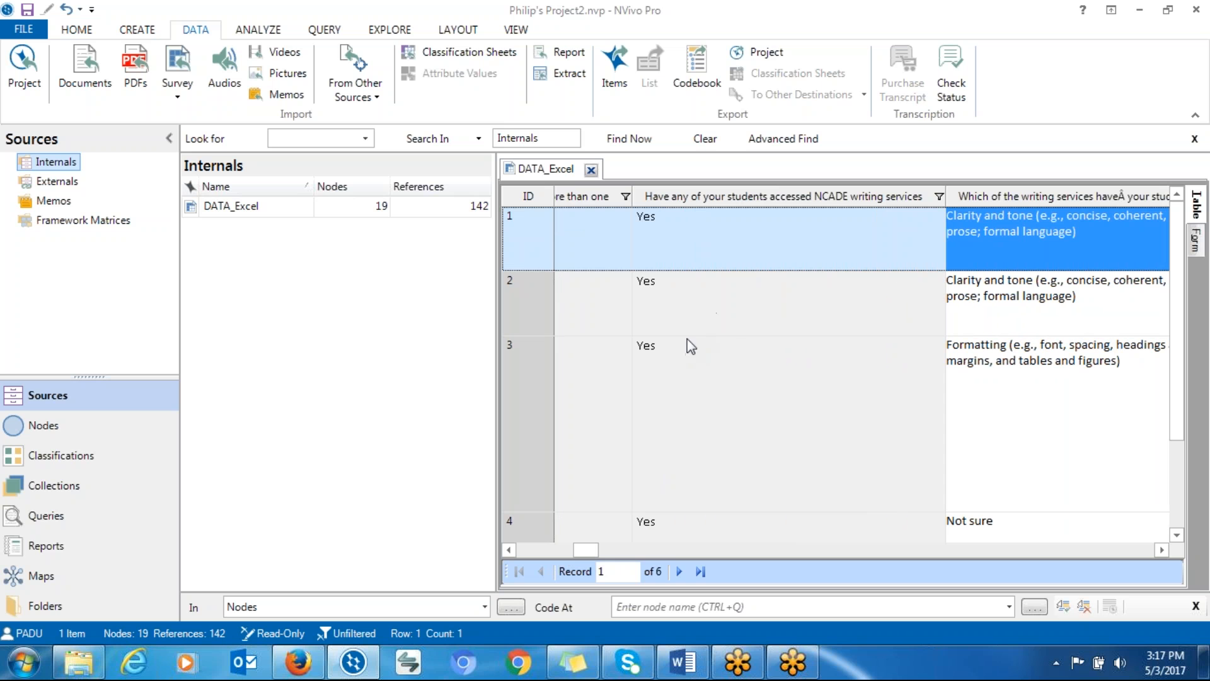
mouse_move(584, 548)
left_mouse_down()
mouse_move(573, 554)
mouse_move(596, 550)
left_mouse_up()
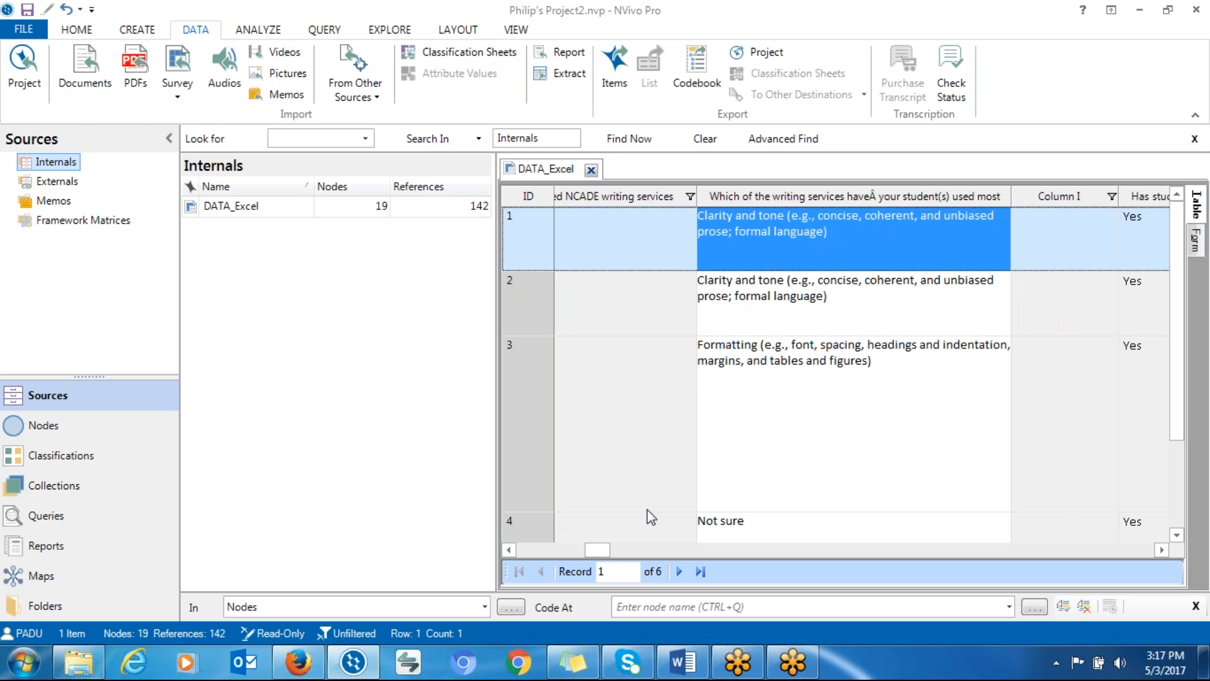
mouse_move(603, 553)
left_mouse_down()
mouse_move(631, 548)
mouse_move(607, 548)
left_mouse_up()
Check that answer text in the open-ended writing services column can be selected, using record 3, and compare it with the neighbouring closed-ended columns.
left_click(802, 397)
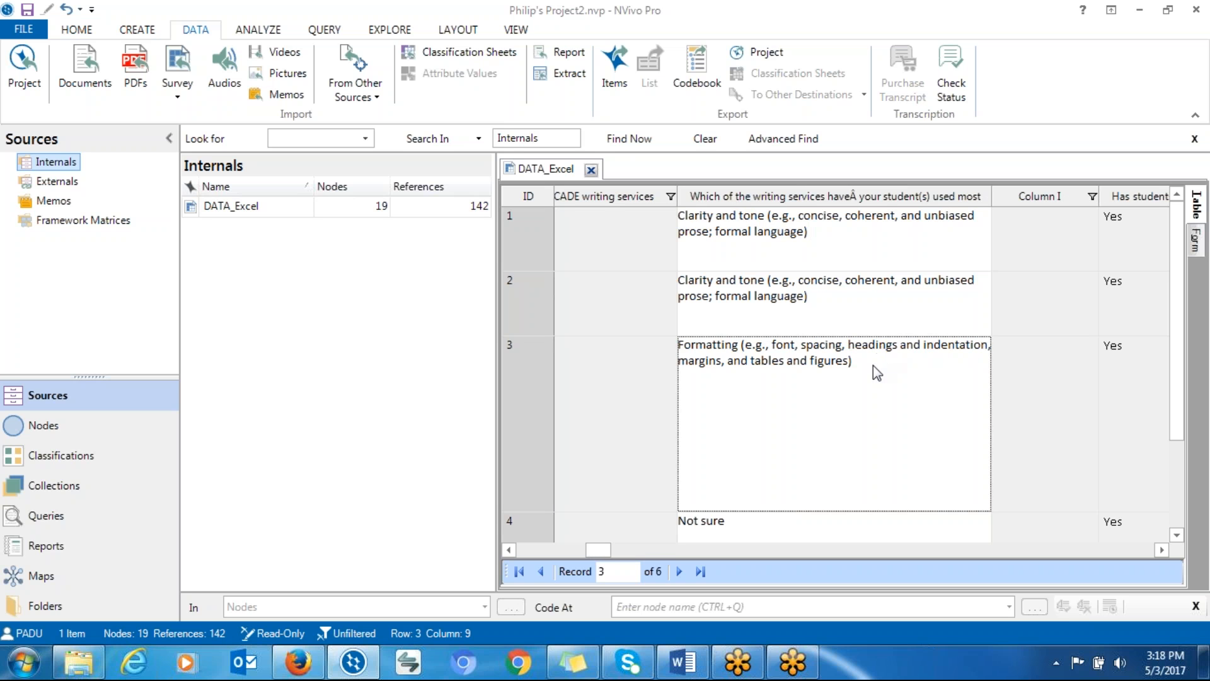
left_click(875, 362)
triple_click(724, 338)
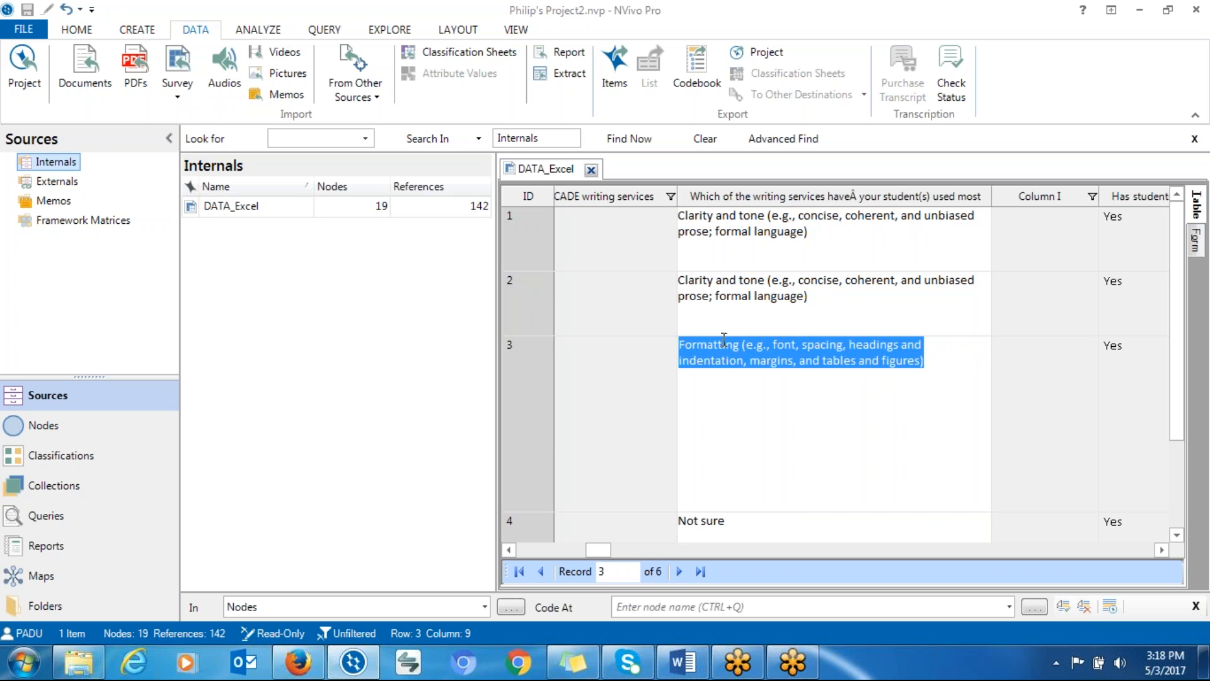
right_click(698, 357)
left_click(769, 321)
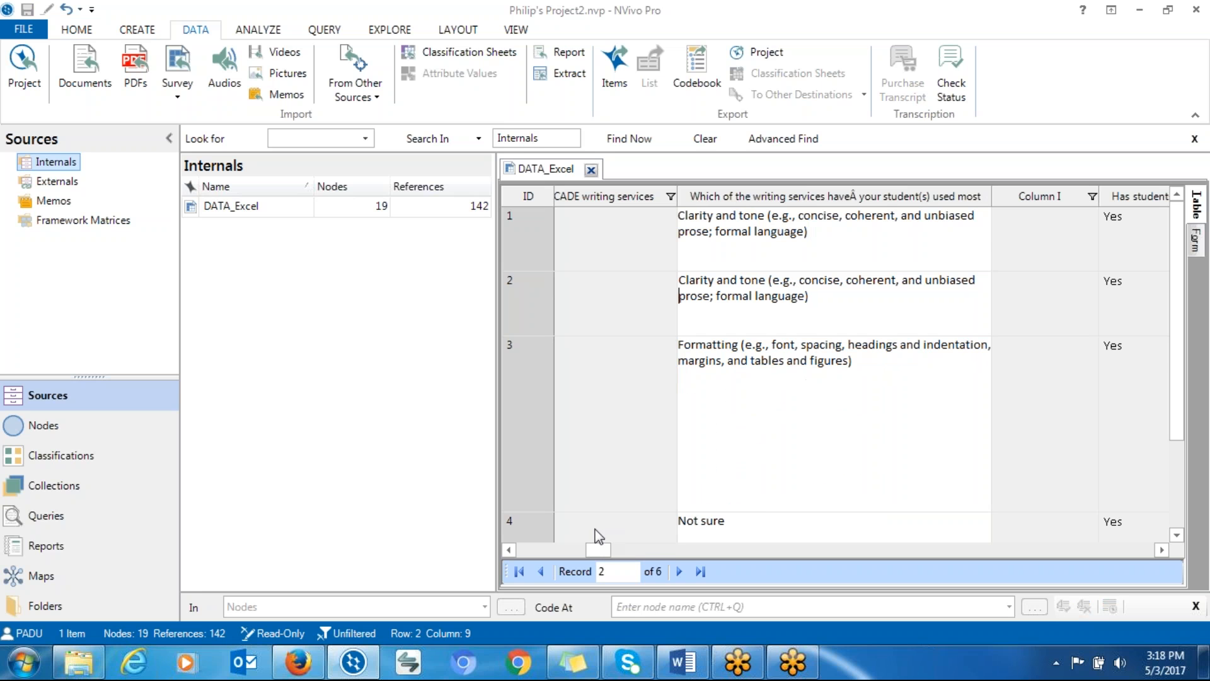
mouse_move(598, 549)
left_mouse_down()
mouse_move(832, 549)
mouse_move(606, 537)
left_mouse_up()
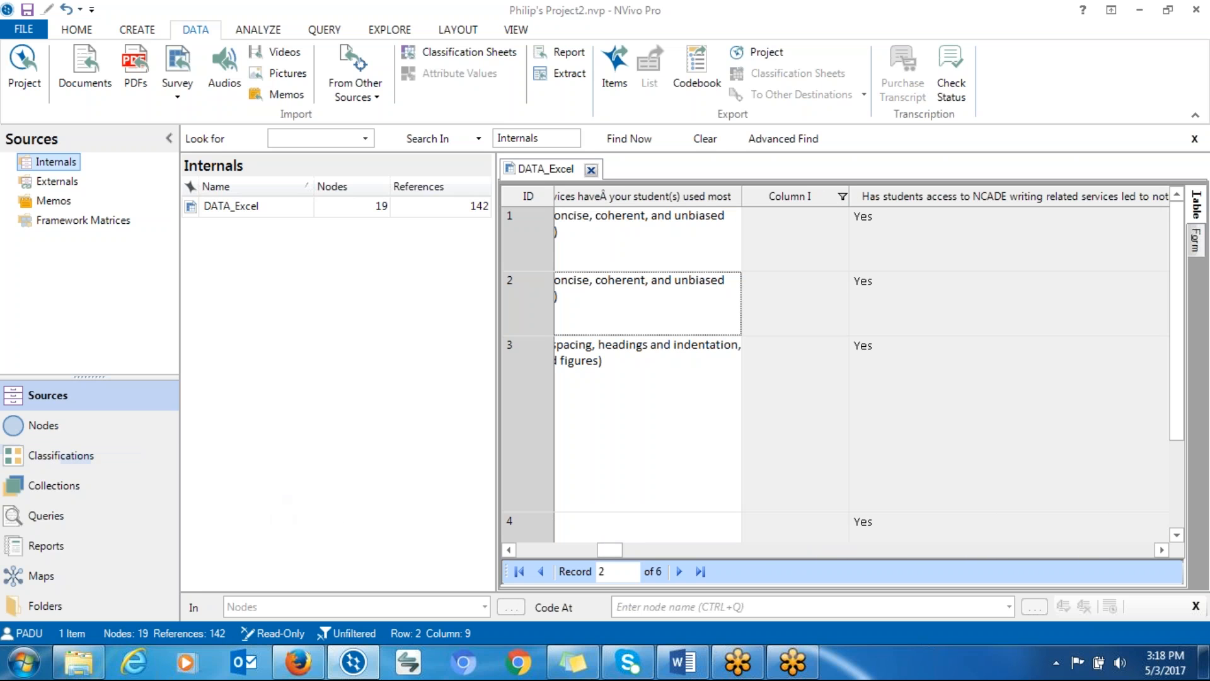
List the question nodes in the DATA_Excel node folder and widen the list to show more of their names.
left_click(62, 429)
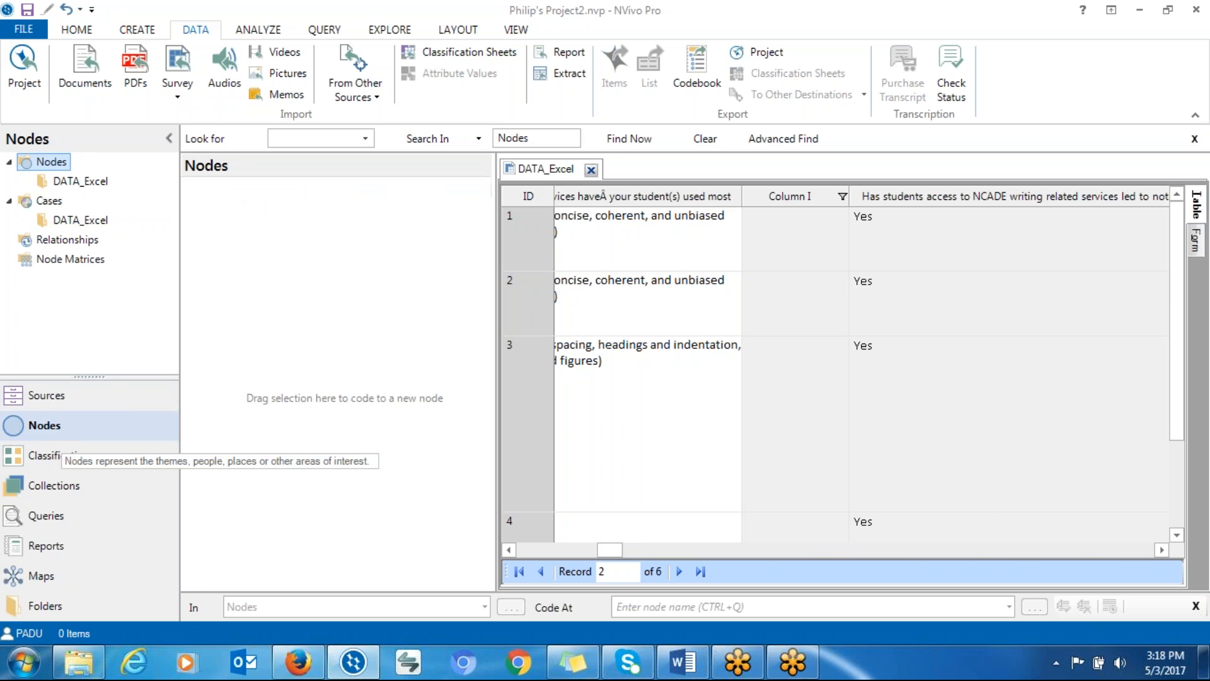
left_click(62, 183)
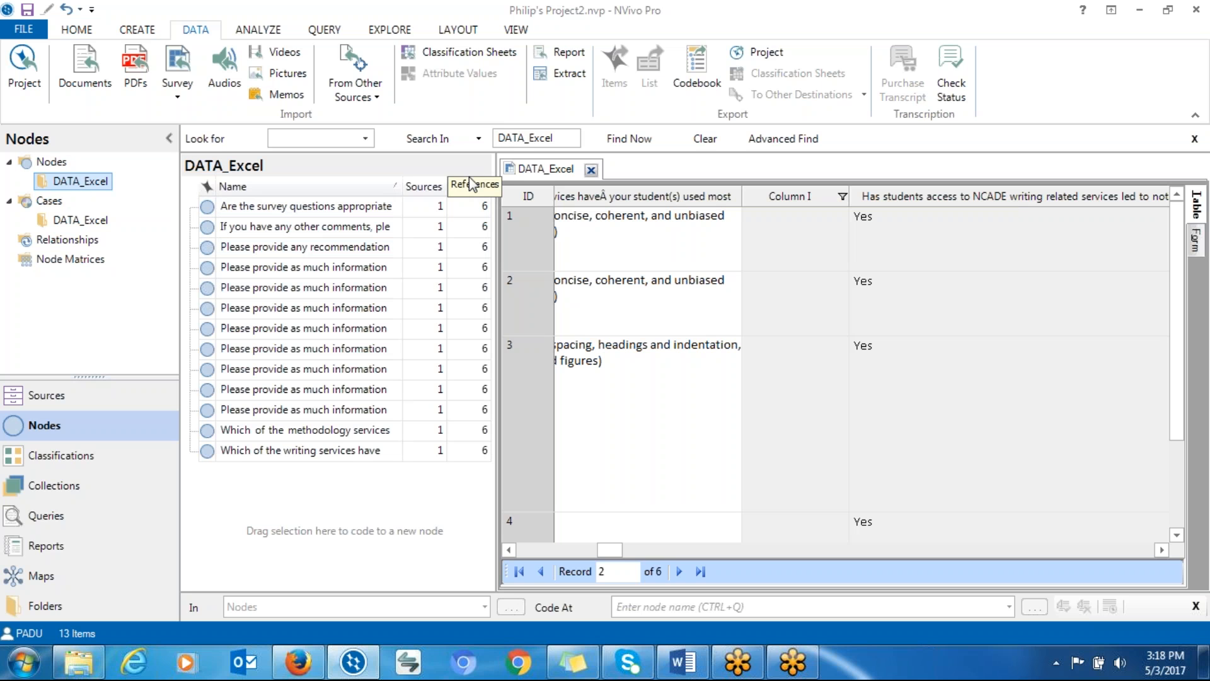
left_click_drag(495, 169, 597, 169)
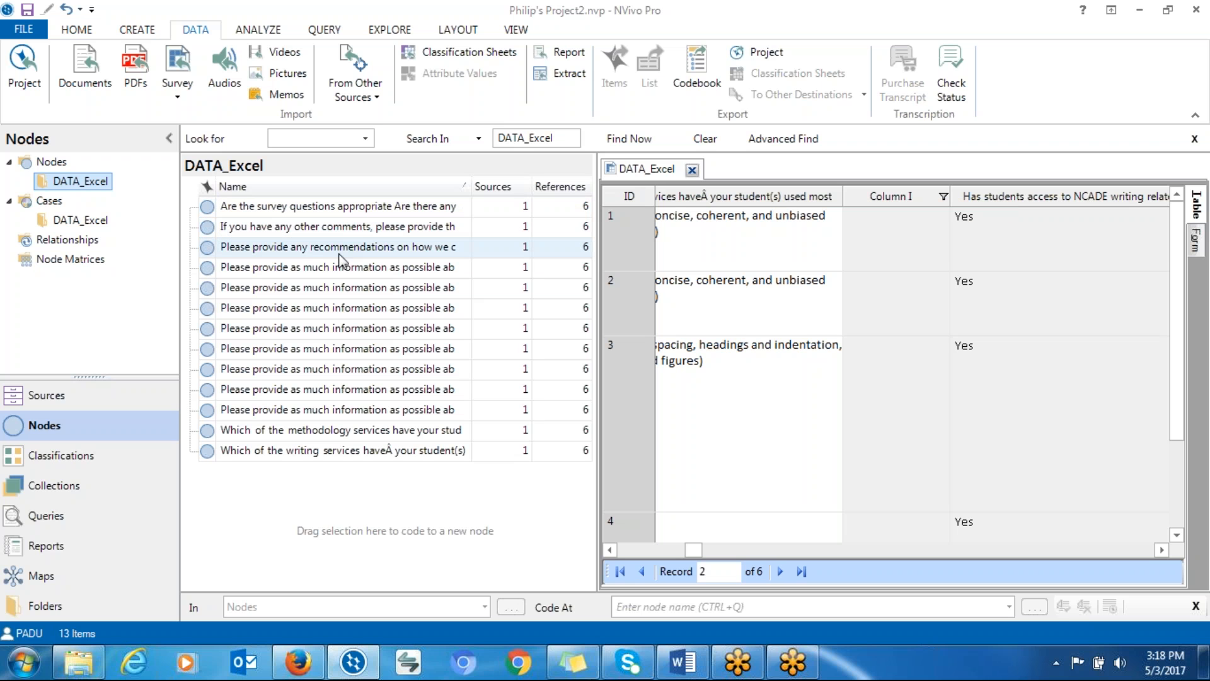
Read the responses coded at the survey appropriateness, other comments and (DWE2) information question nodes, closing each node after viewing.
double_click(353, 211)
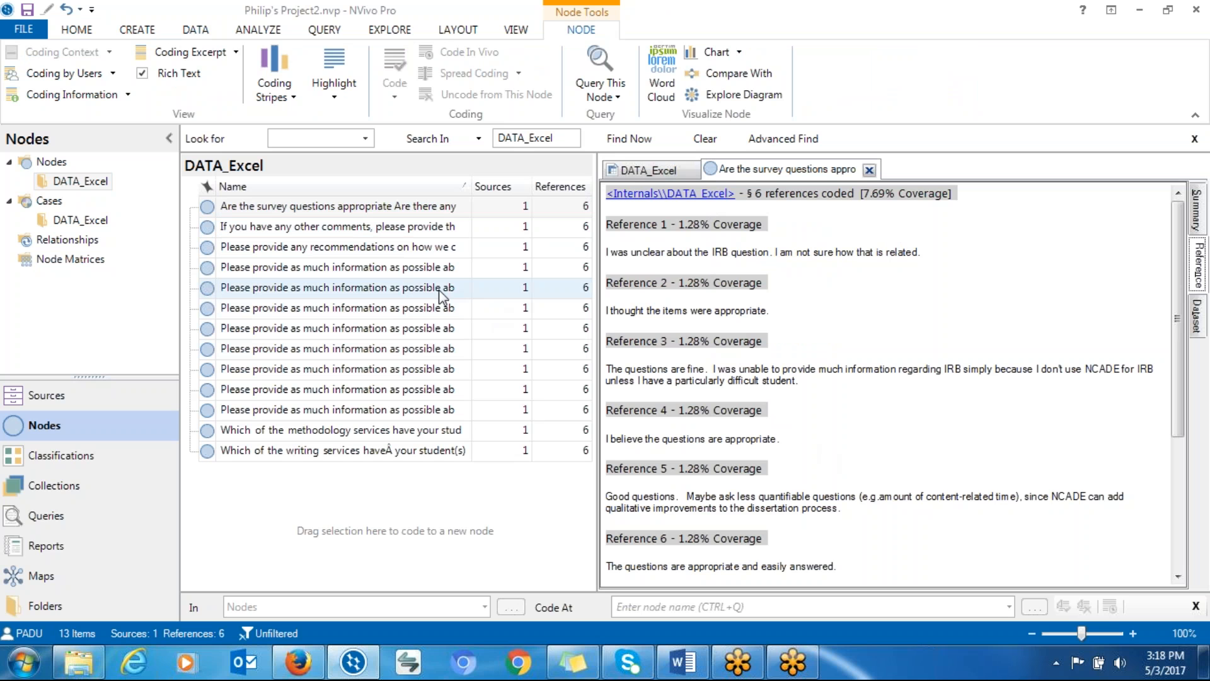
left_click(869, 170)
double_click(290, 229)
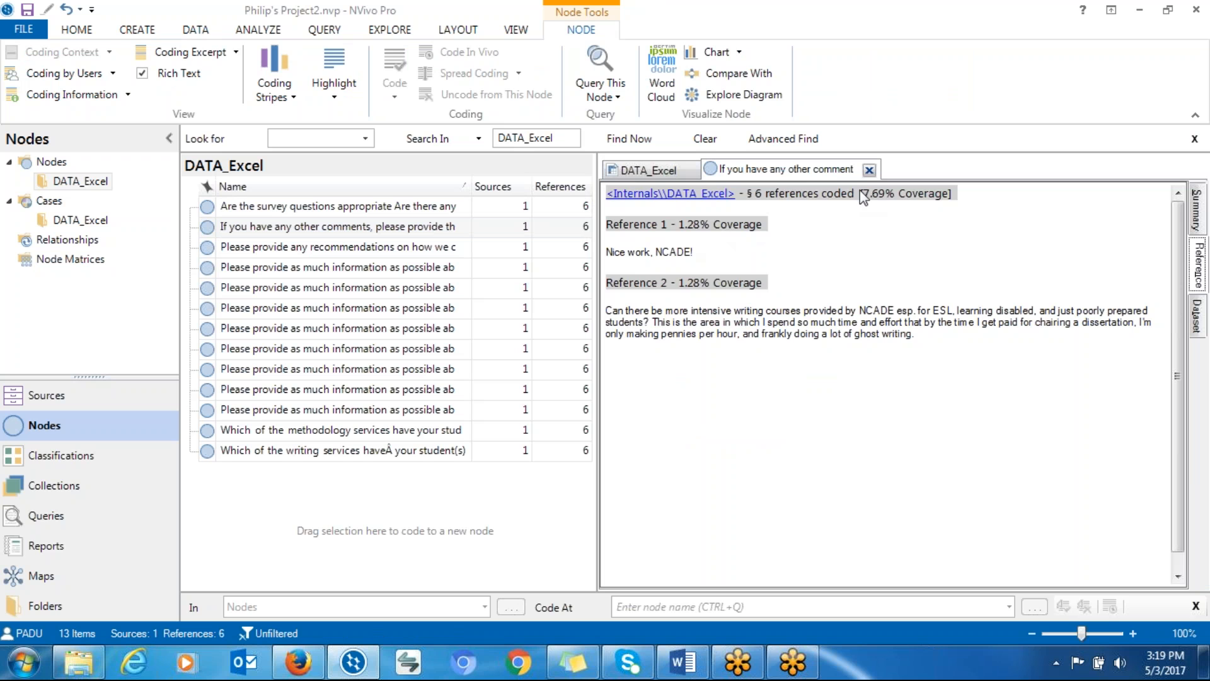
left_click(869, 170)
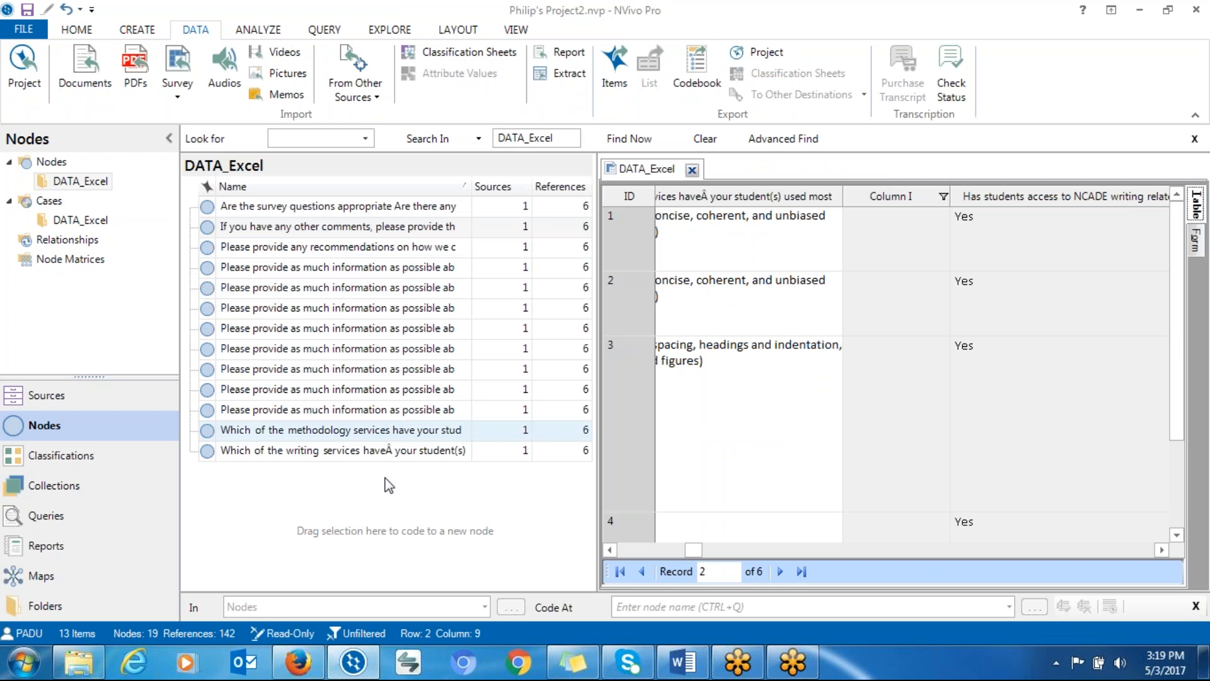
double_click(391, 313)
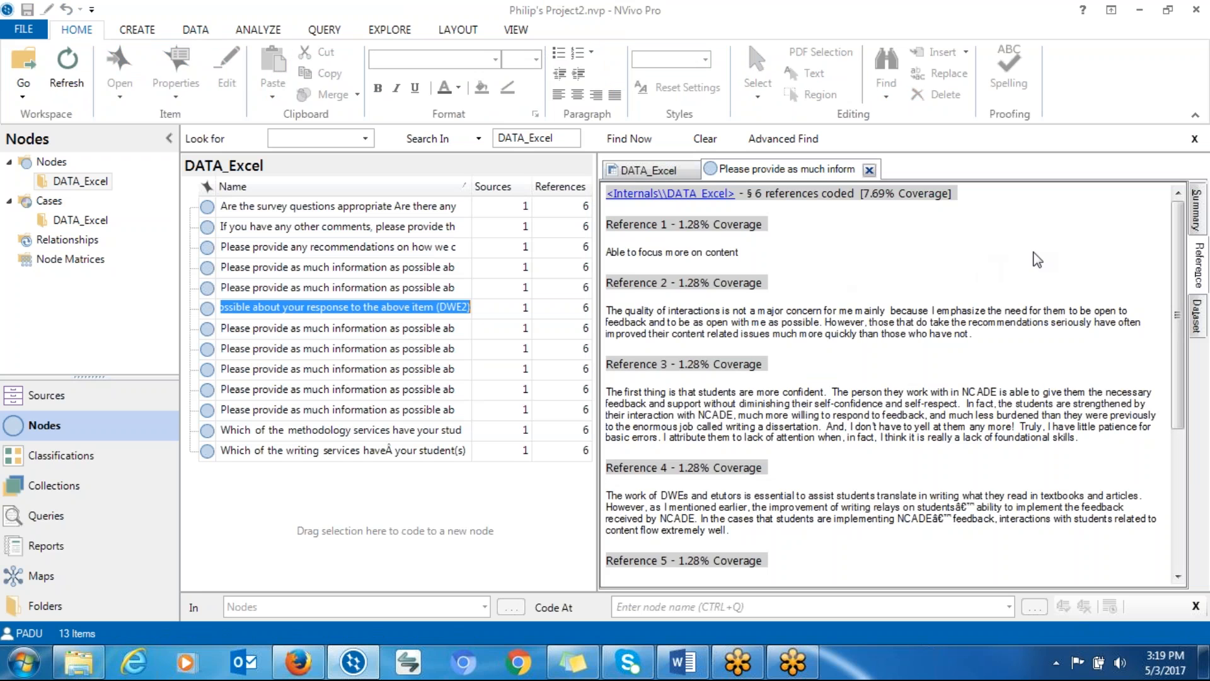
left_click_drag(1178, 316, 1185, 455)
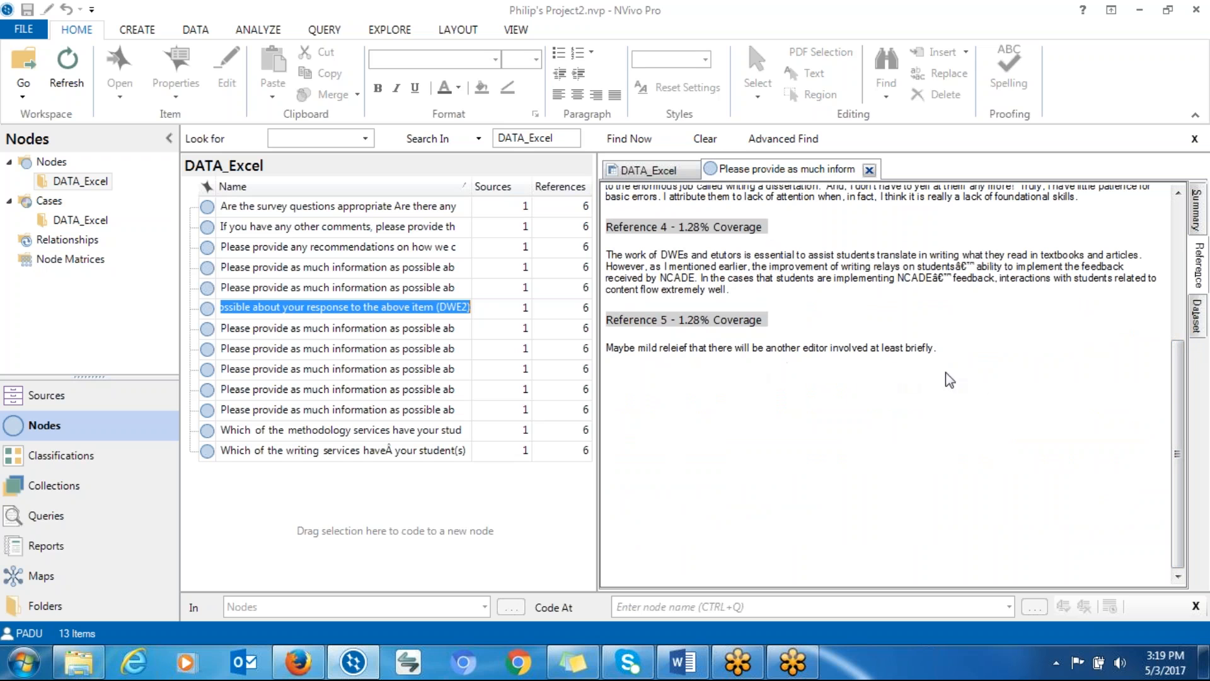
scroll(1163, 387, "up", 6)
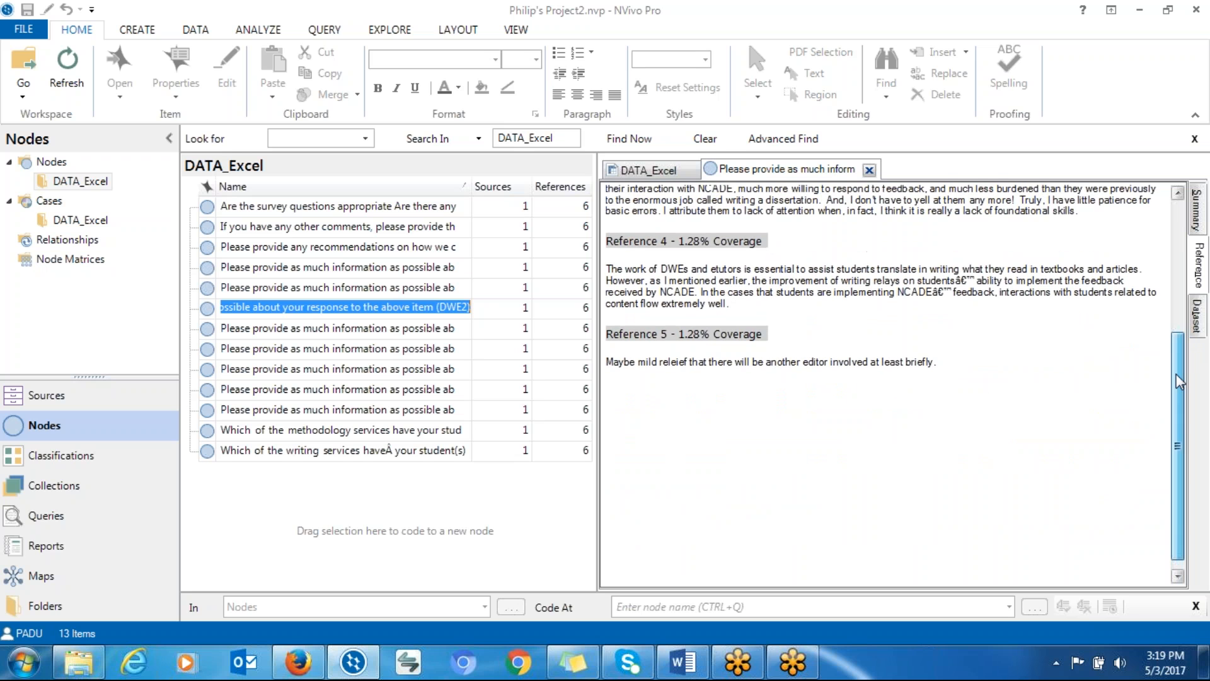
left_click(870, 169)
Review the DATA_Excel participant cases and the responses coded at case A1, closing the case and the dataset when done.
left_click(108, 221)
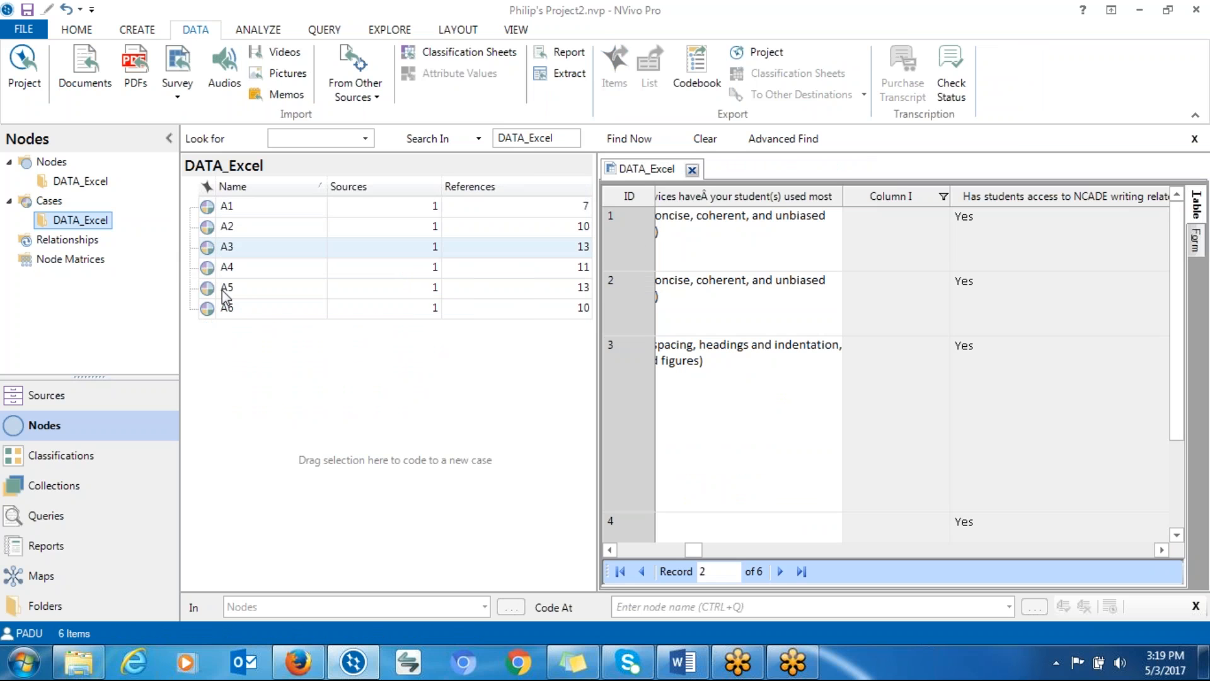
double_click(224, 213)
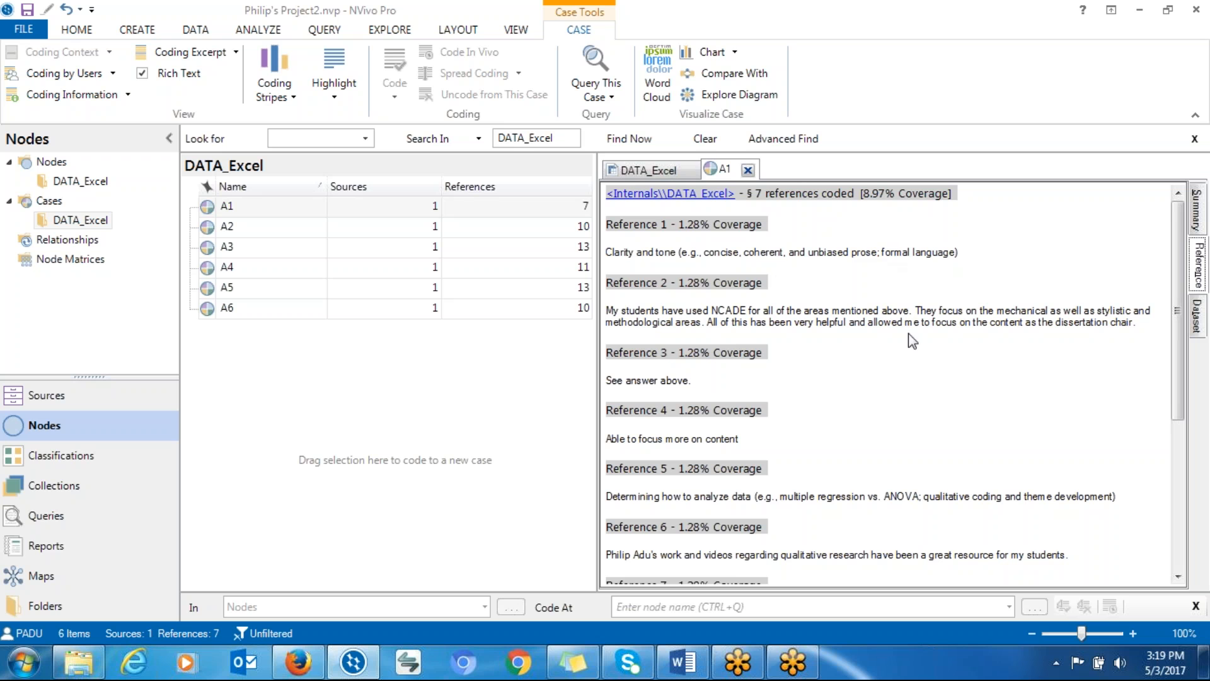
left_click_drag(1176, 404, 1177, 377)
left_click(254, 228)
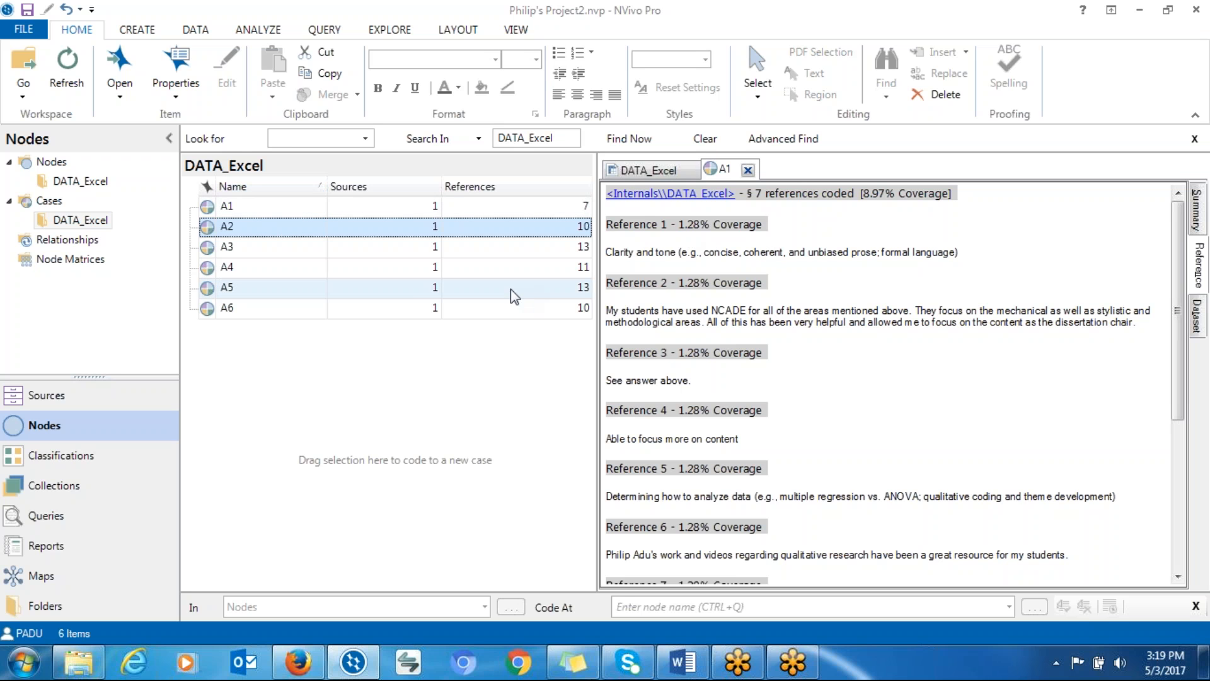
left_click(747, 170)
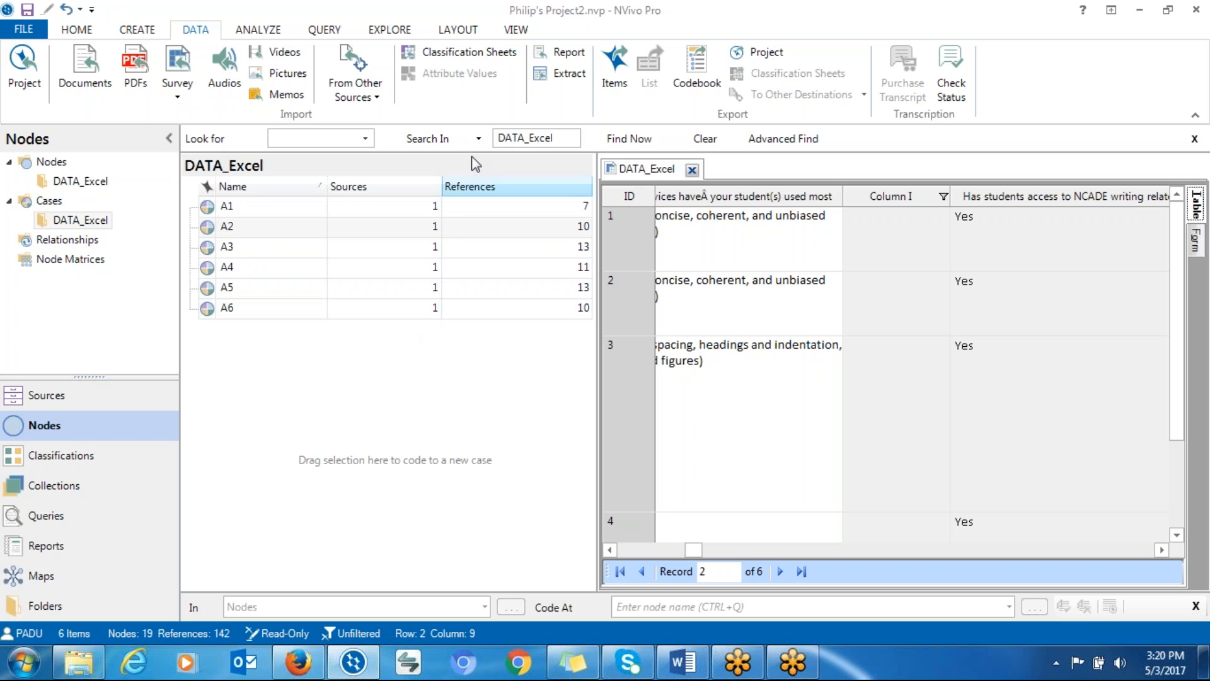
left_click(692, 170)
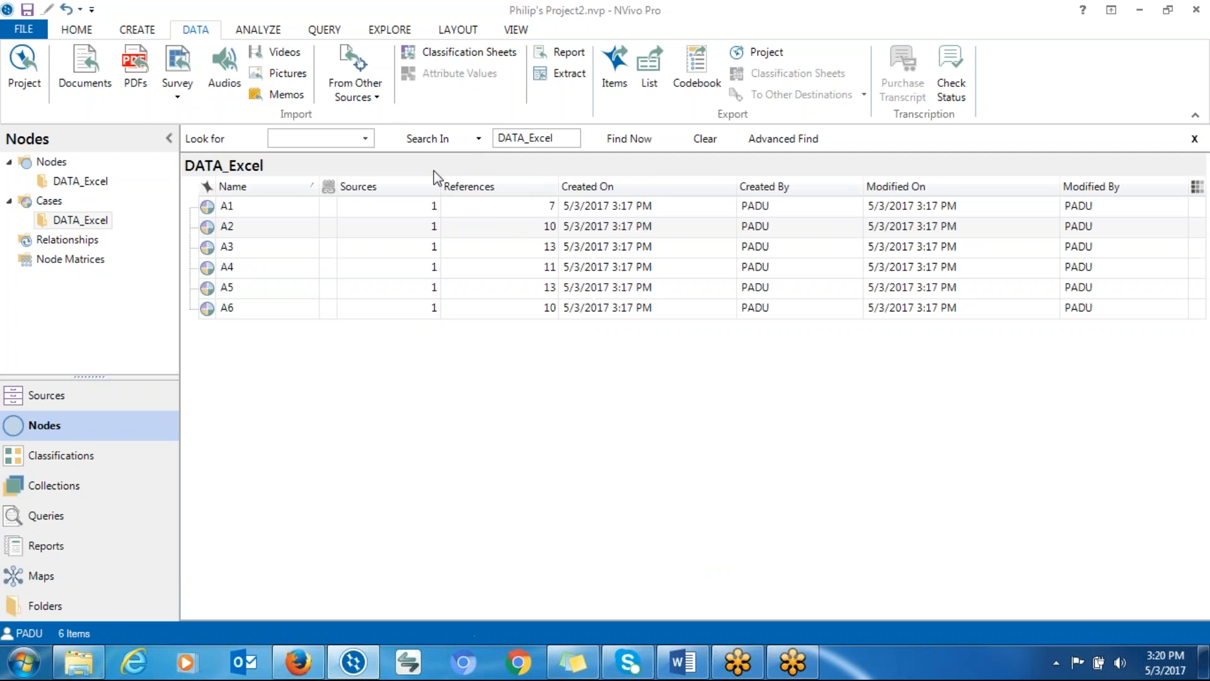
Create a new project map, accepting the suggested name.
left_click(388, 29)
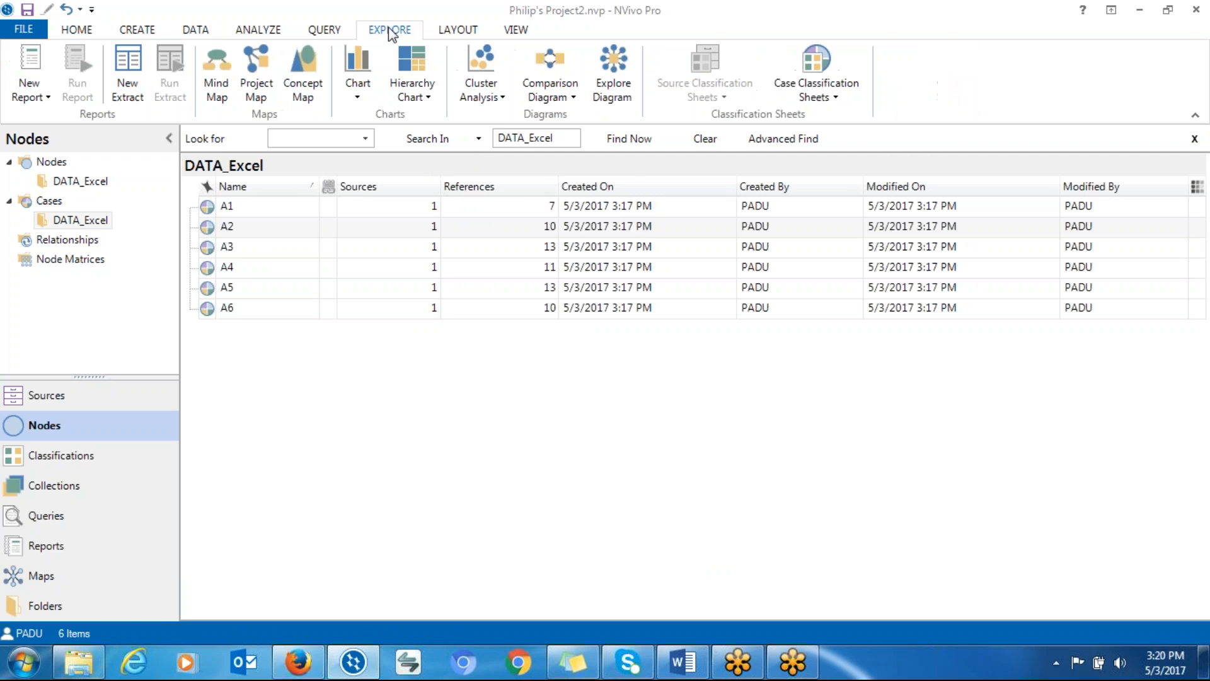
left_click(257, 70)
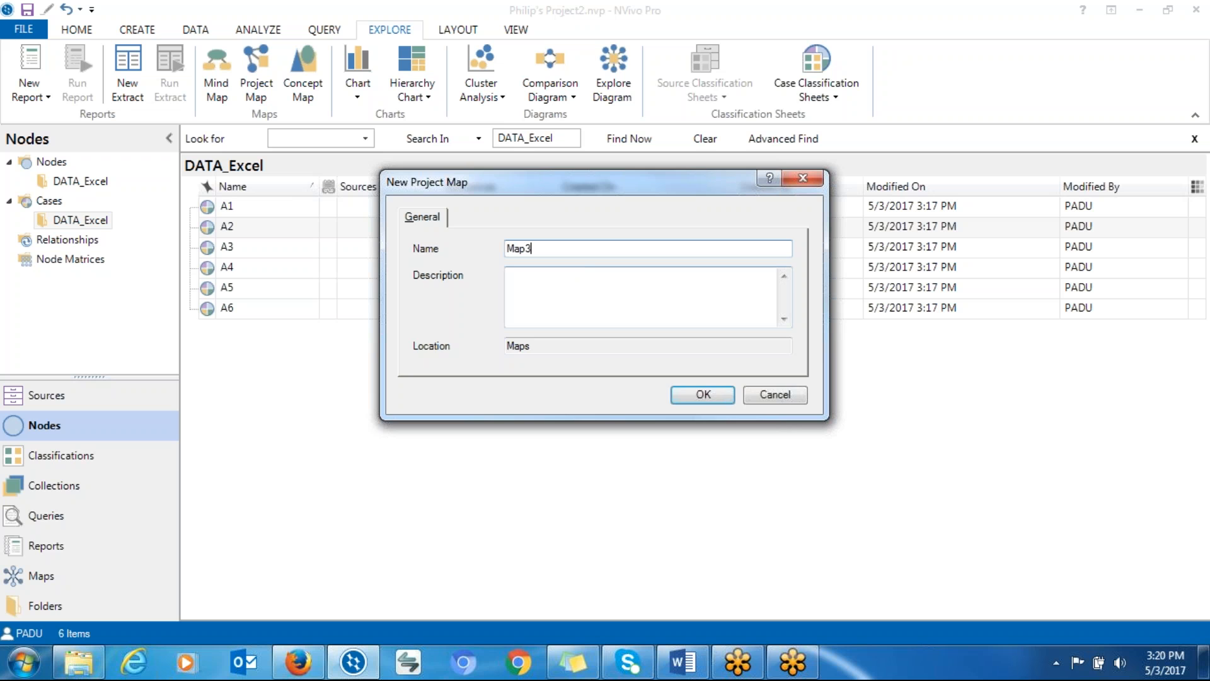
left_click(694, 395)
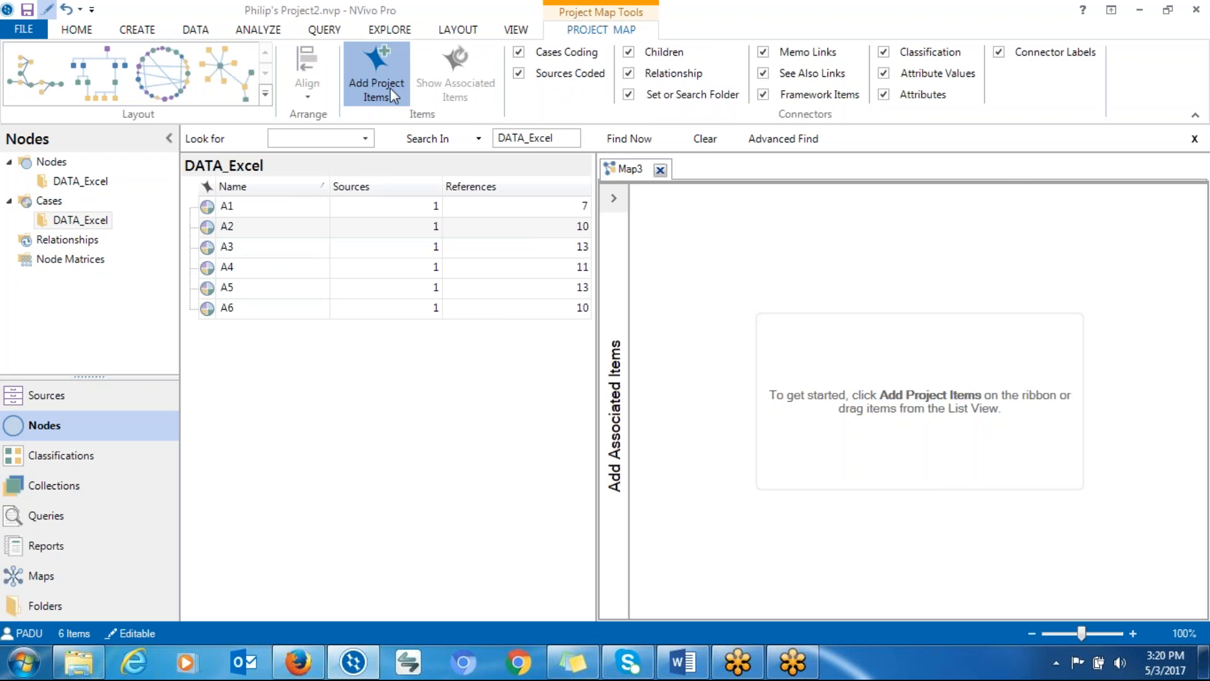
Add case A5 from the DATA_Excel cases folder to the project map.
left_click(391, 91)
left_click(285, 267)
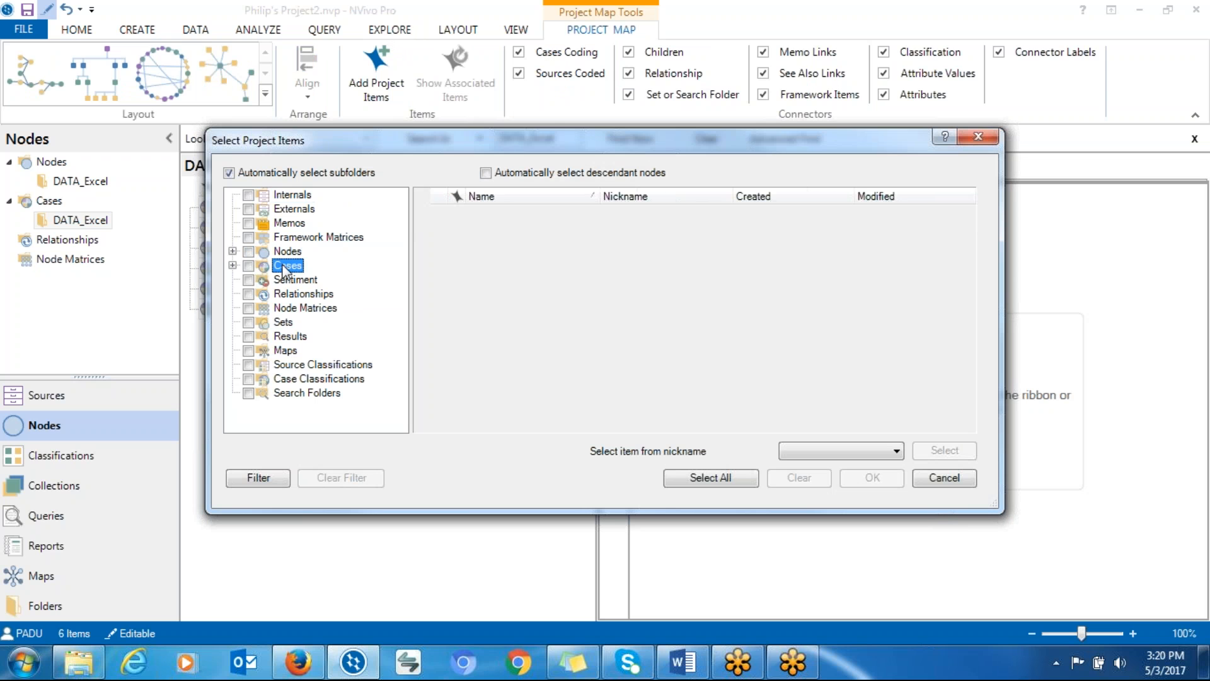
left_click(233, 265)
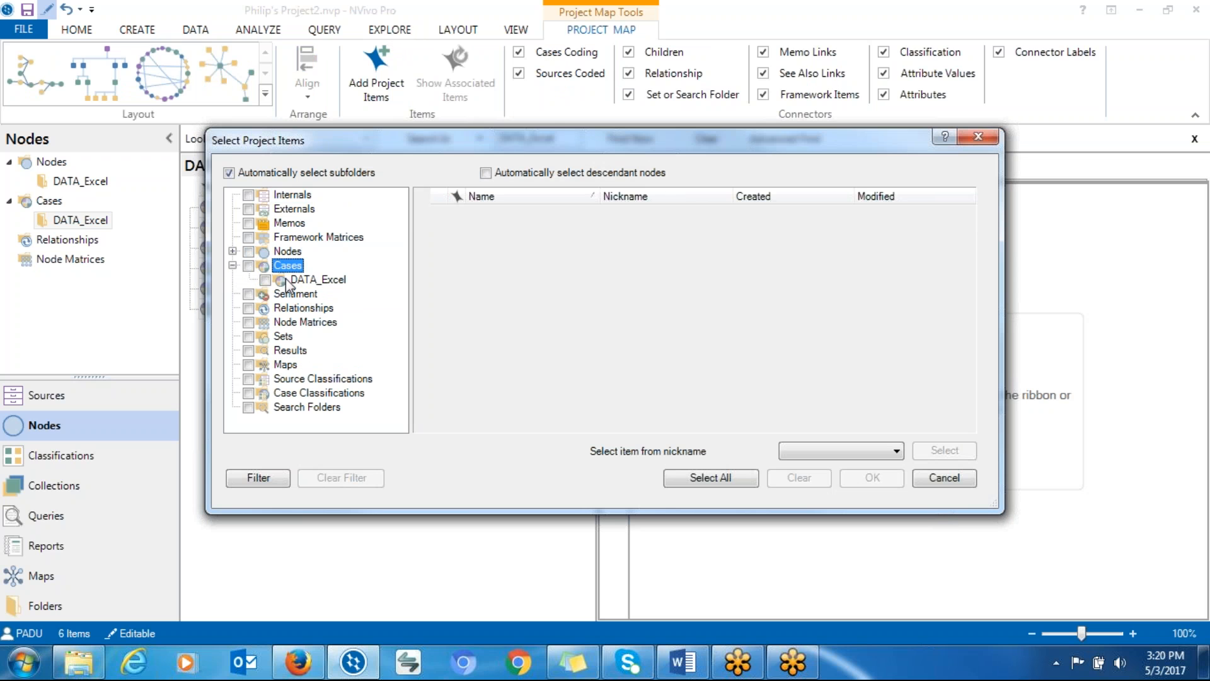
left_click(286, 279)
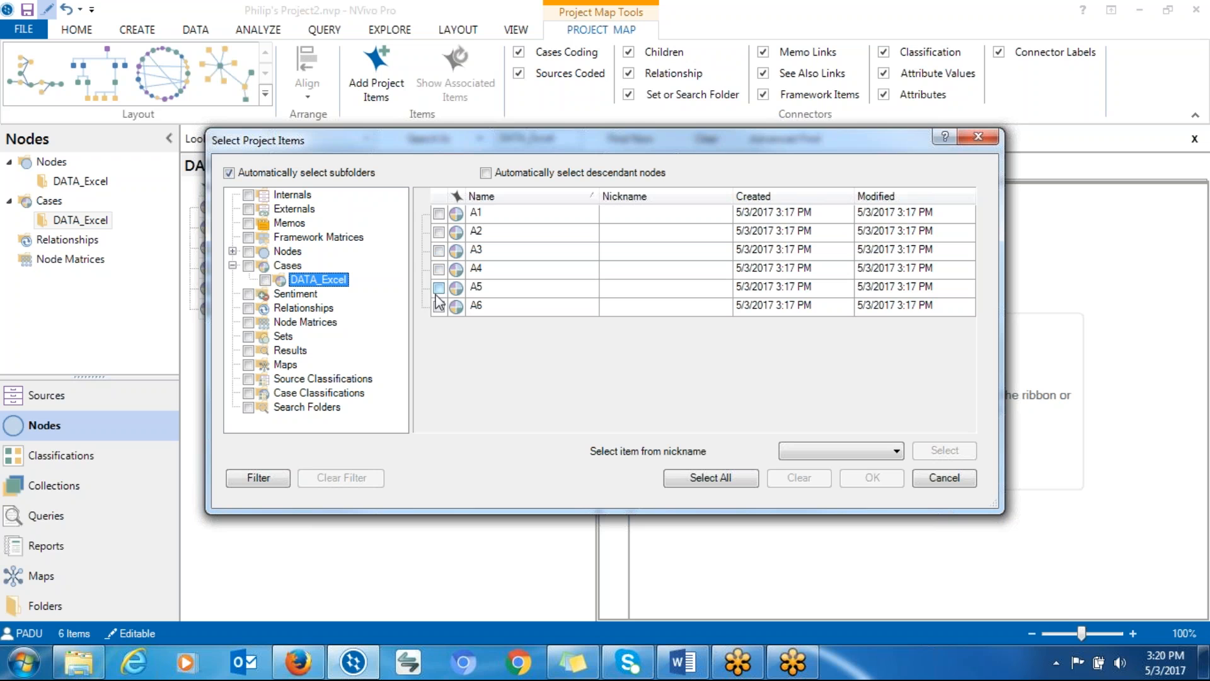
left_click(439, 288)
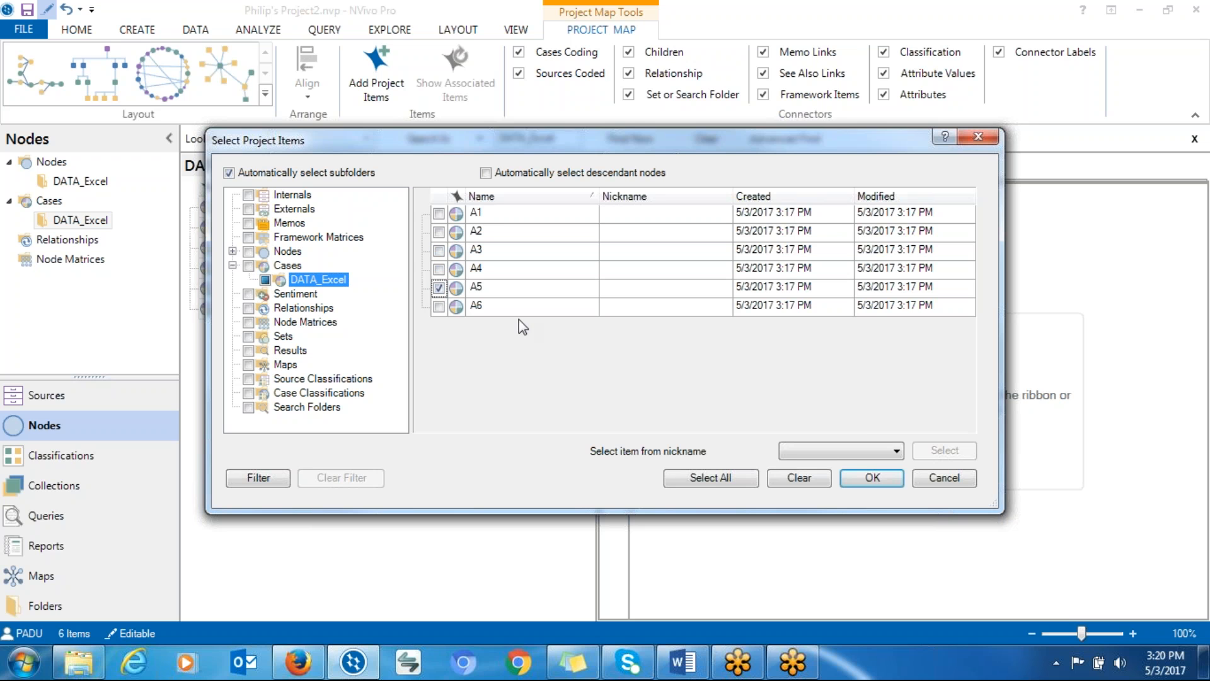
left_click(873, 477)
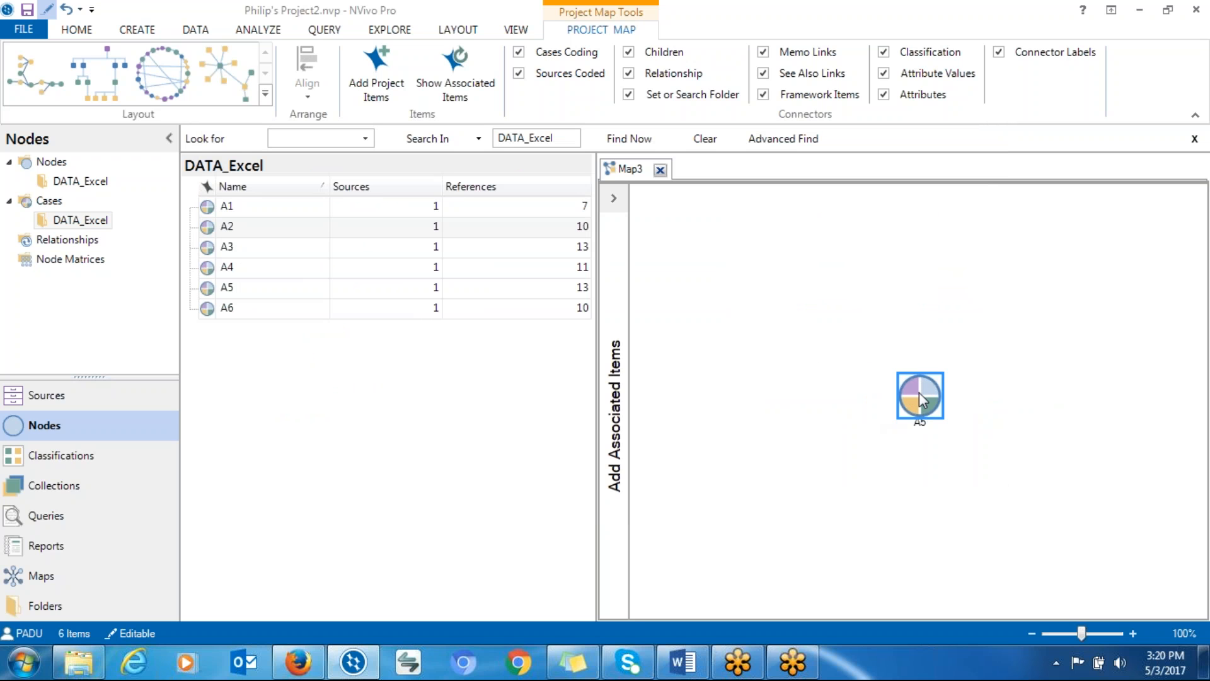
Show the items associated with case A5 and add its Survey Respondent attribute value Associate Professor to the map.
right_click(919, 393)
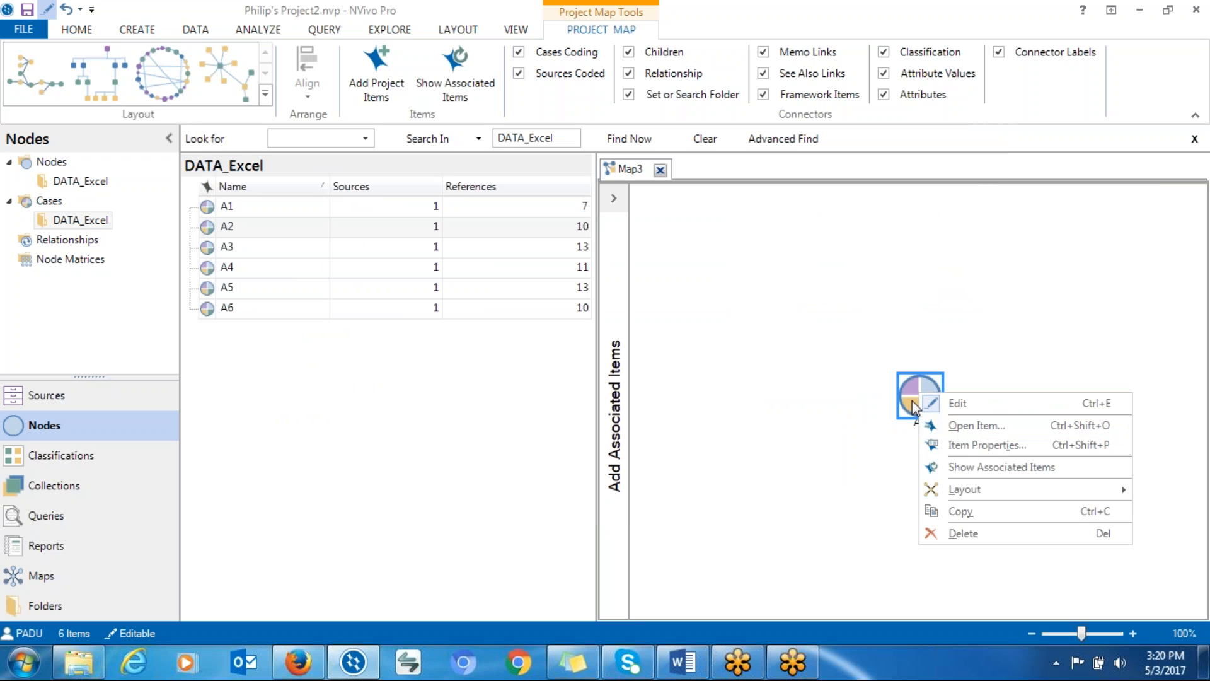
left_click(957, 470)
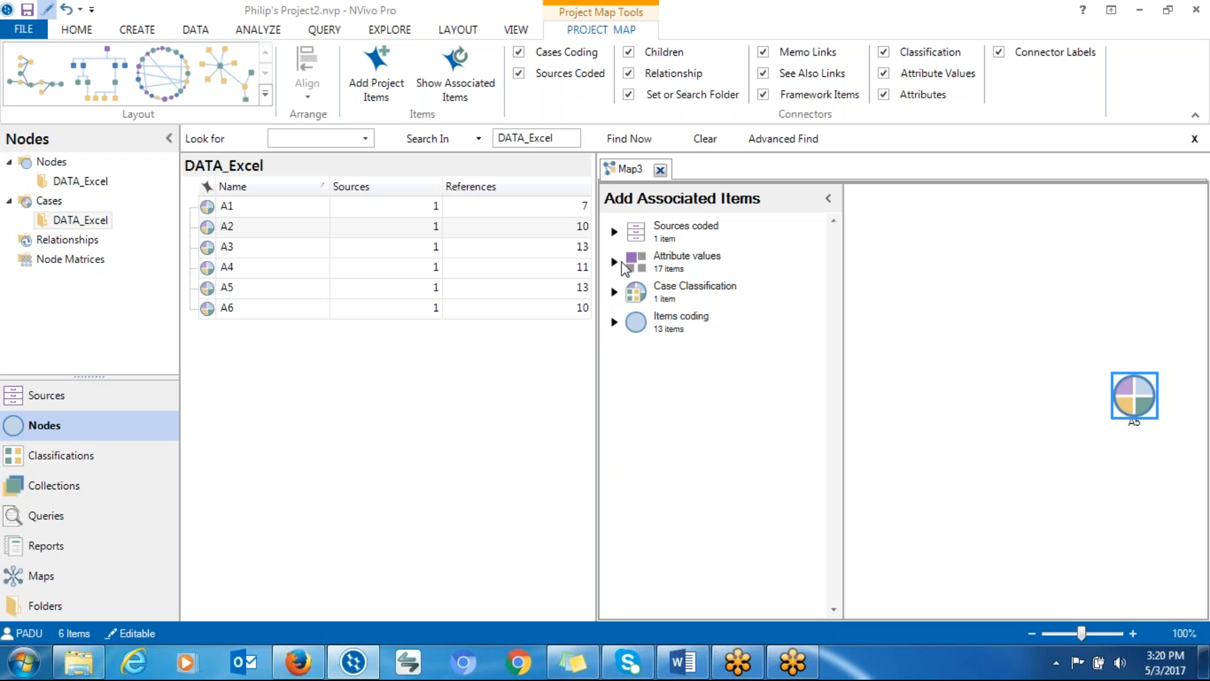
left_click(615, 261)
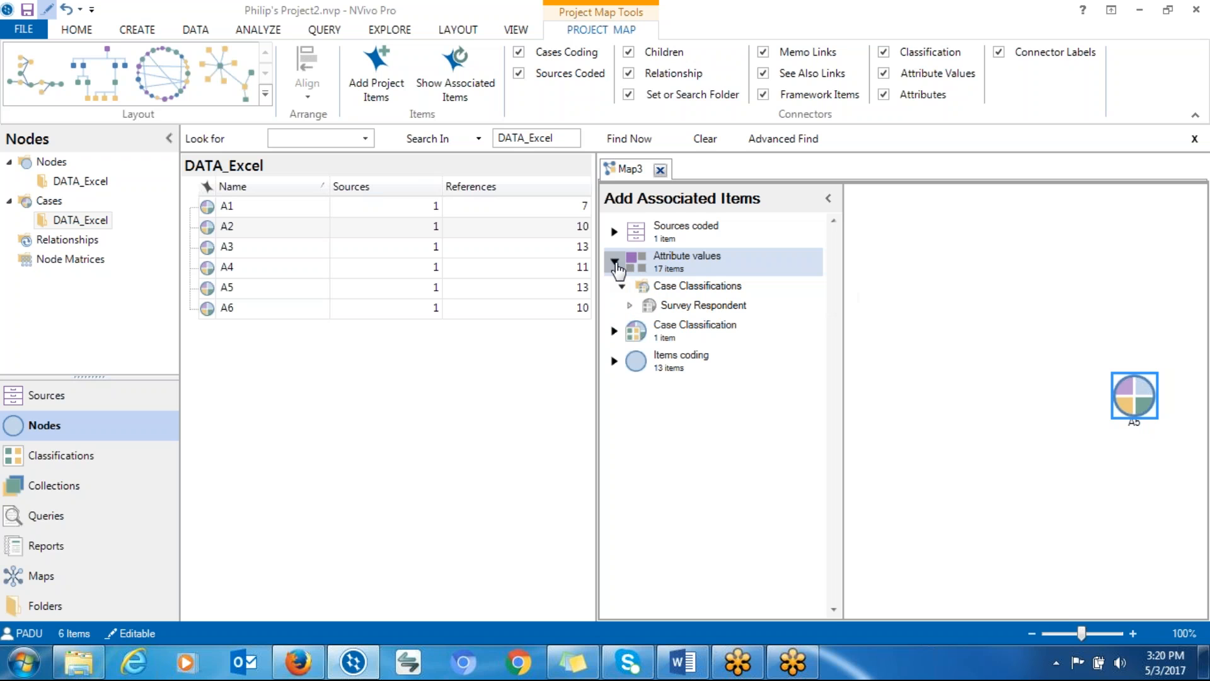
left_click(629, 305)
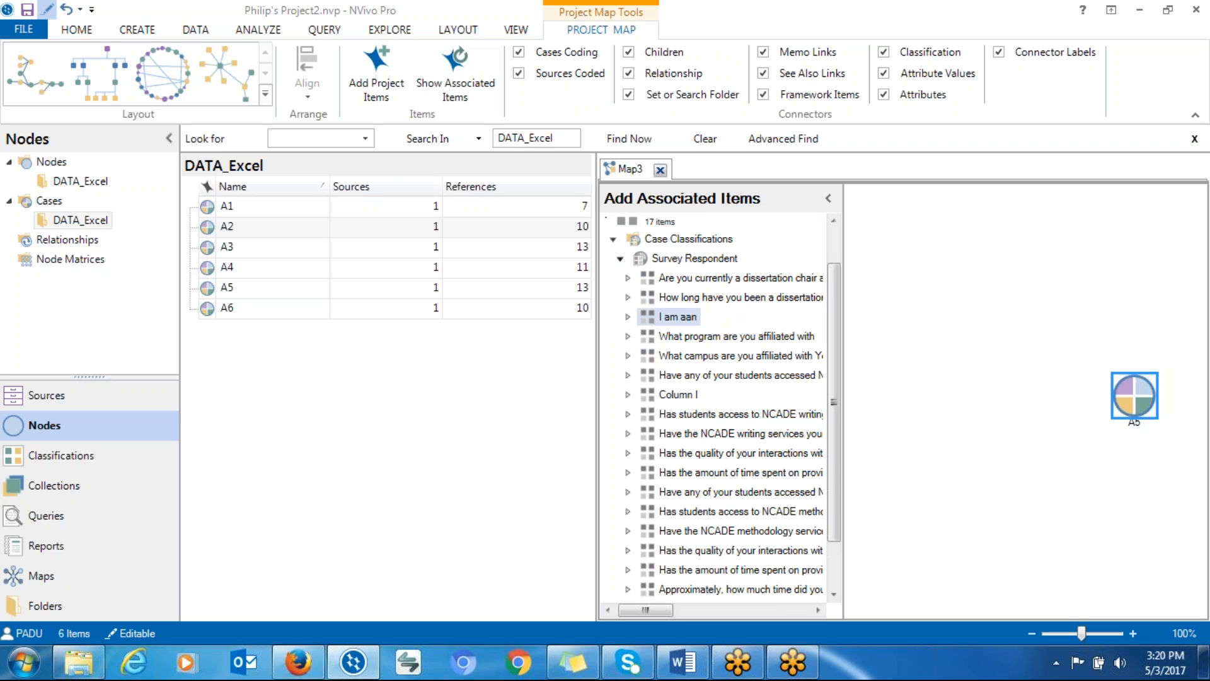
left_click(627, 317)
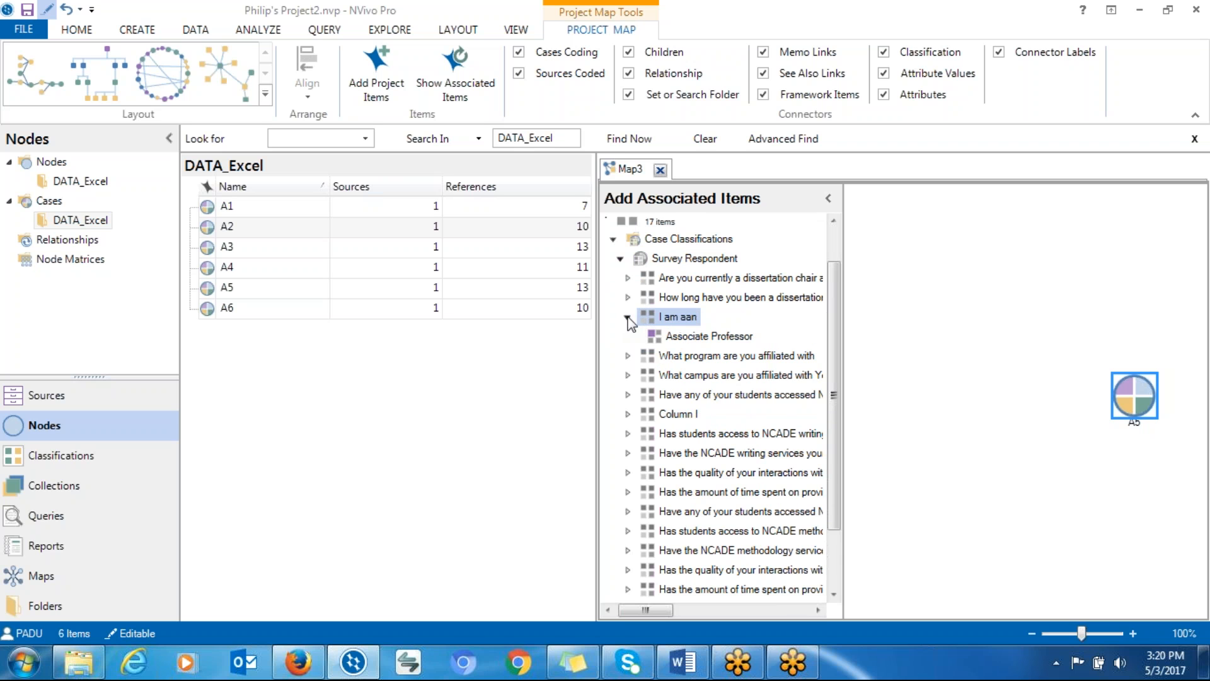
double_click(699, 337)
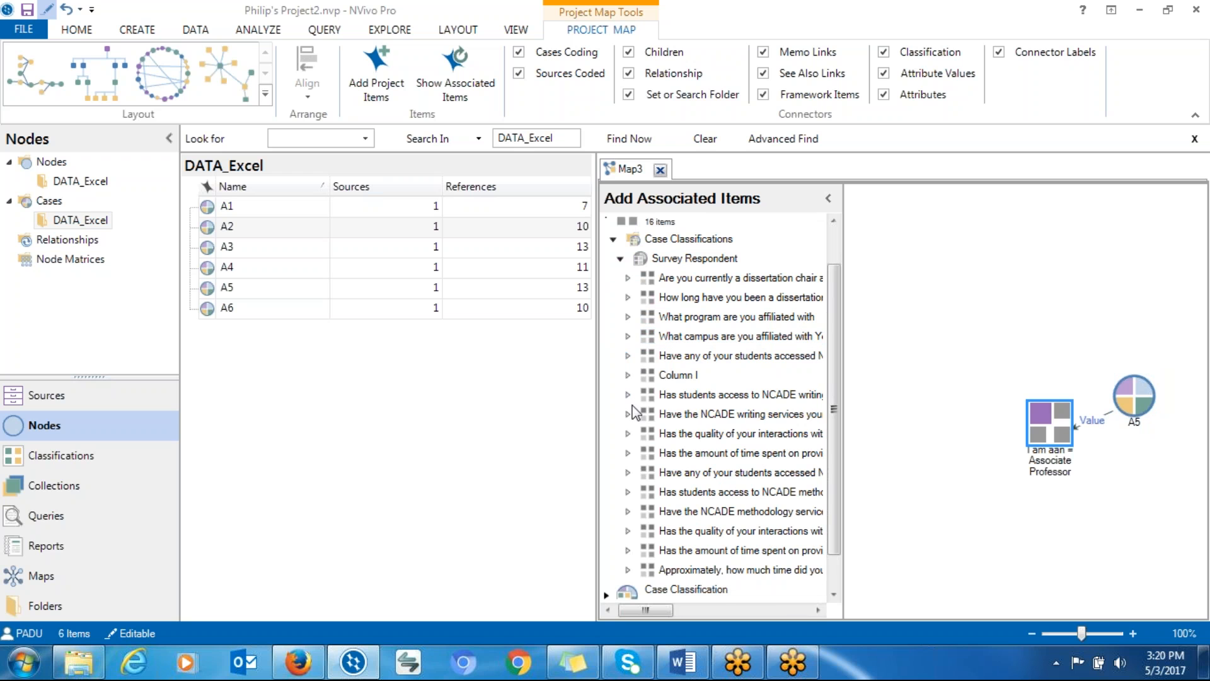
Add case A5's Yes value for whether NCADE methodology services led to noticeable dissertation progress to the project map.
left_click(626, 396)
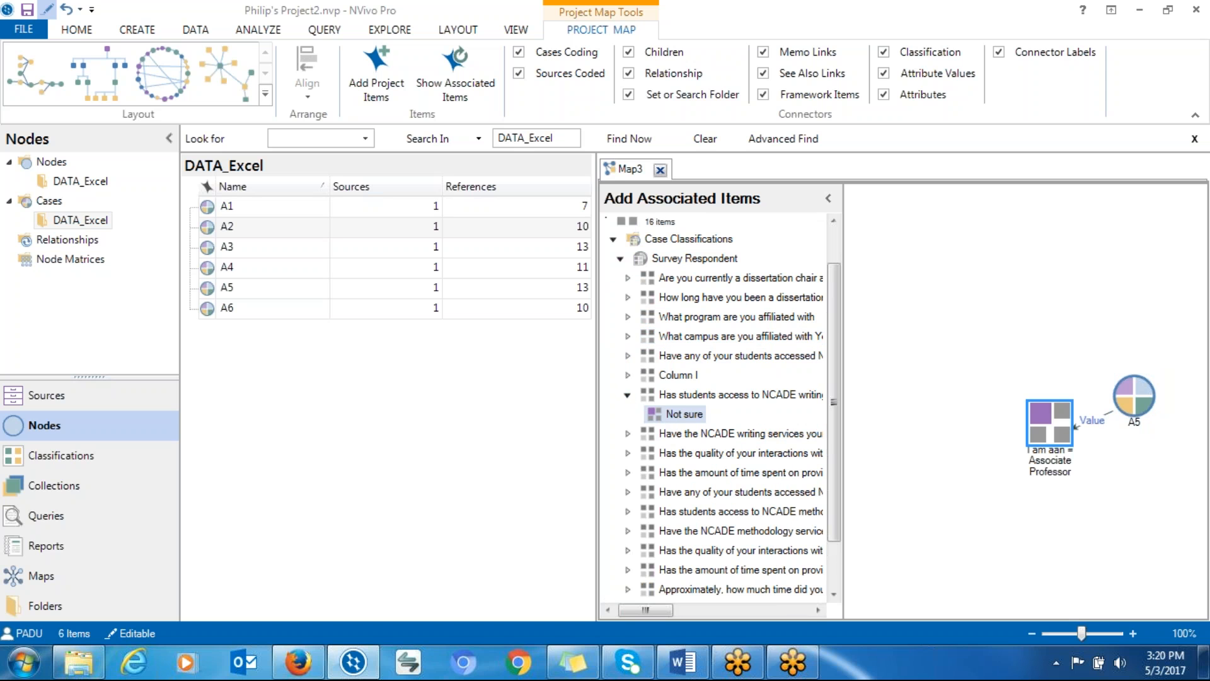
left_click(627, 433)
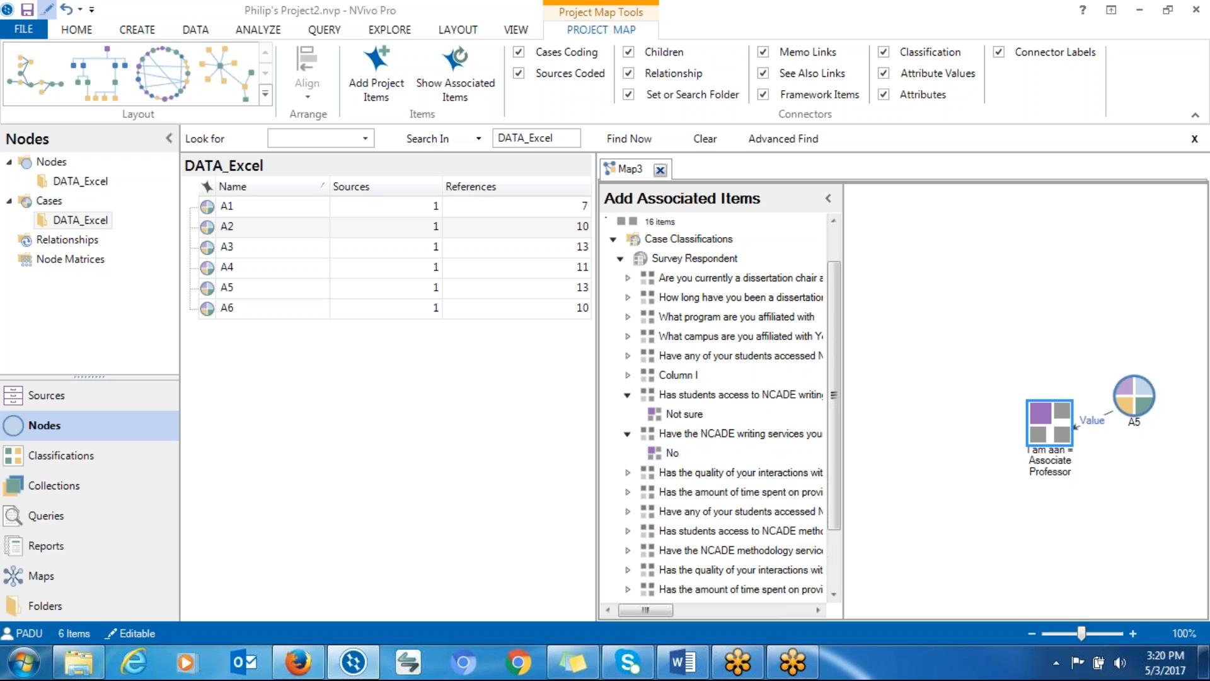
left_click_drag(835, 413, 834, 470)
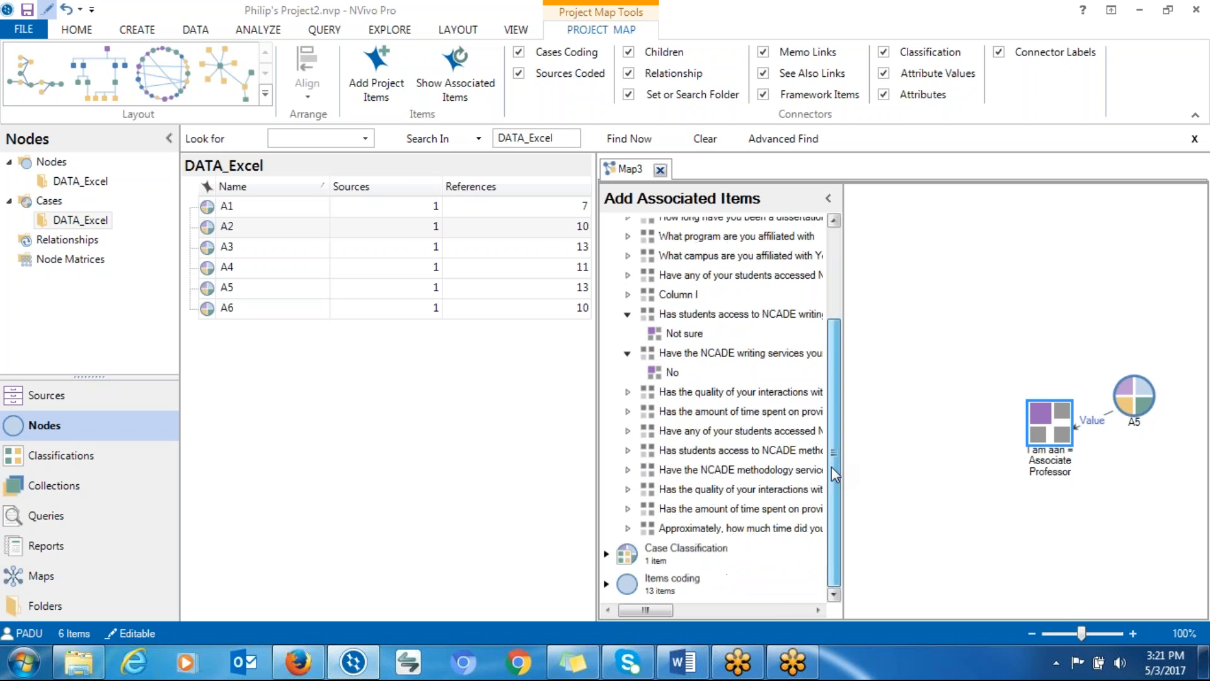
left_click(628, 451)
double_click(672, 471)
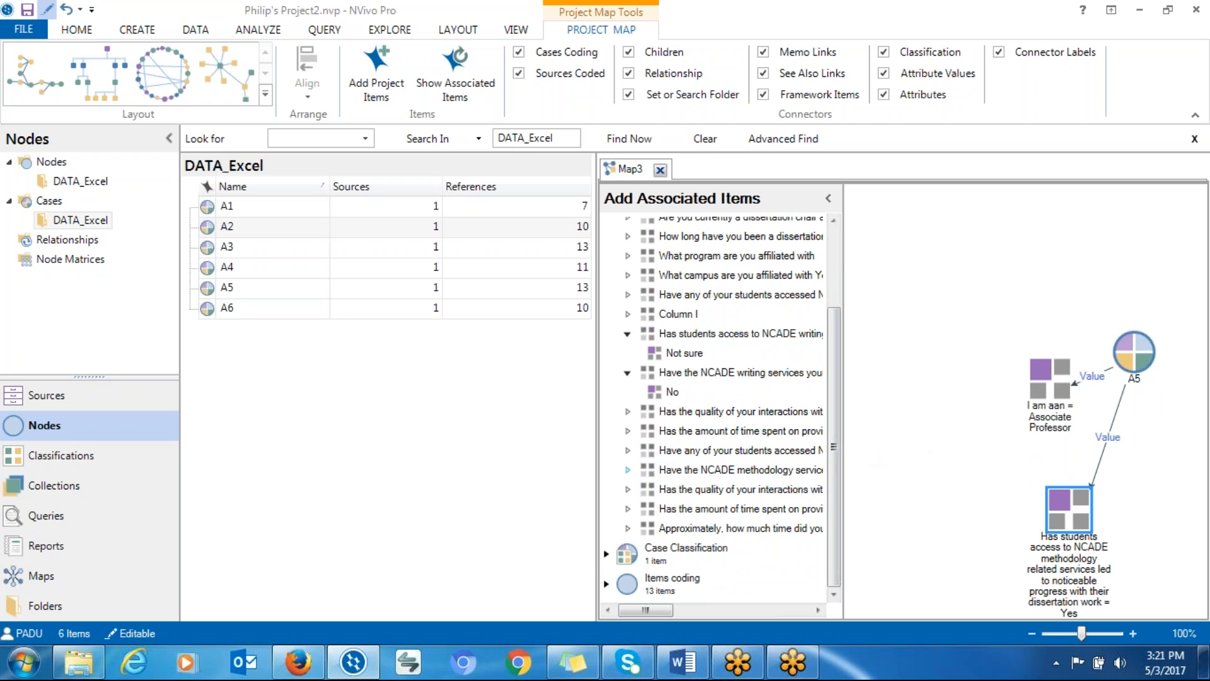
Add case A5's program affiliation value Marital and Family Therapy PsyD to the map and apply the star-shaped layout around the case.
left_click(628, 490)
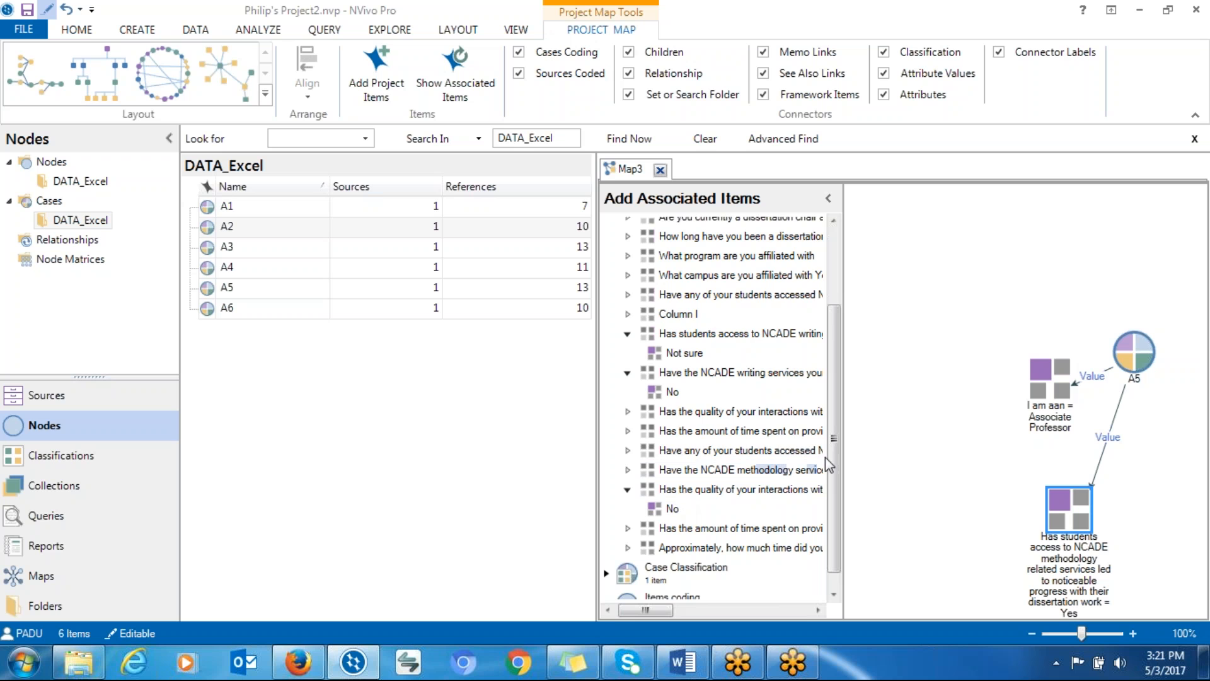
left_click_drag(835, 469, 835, 378)
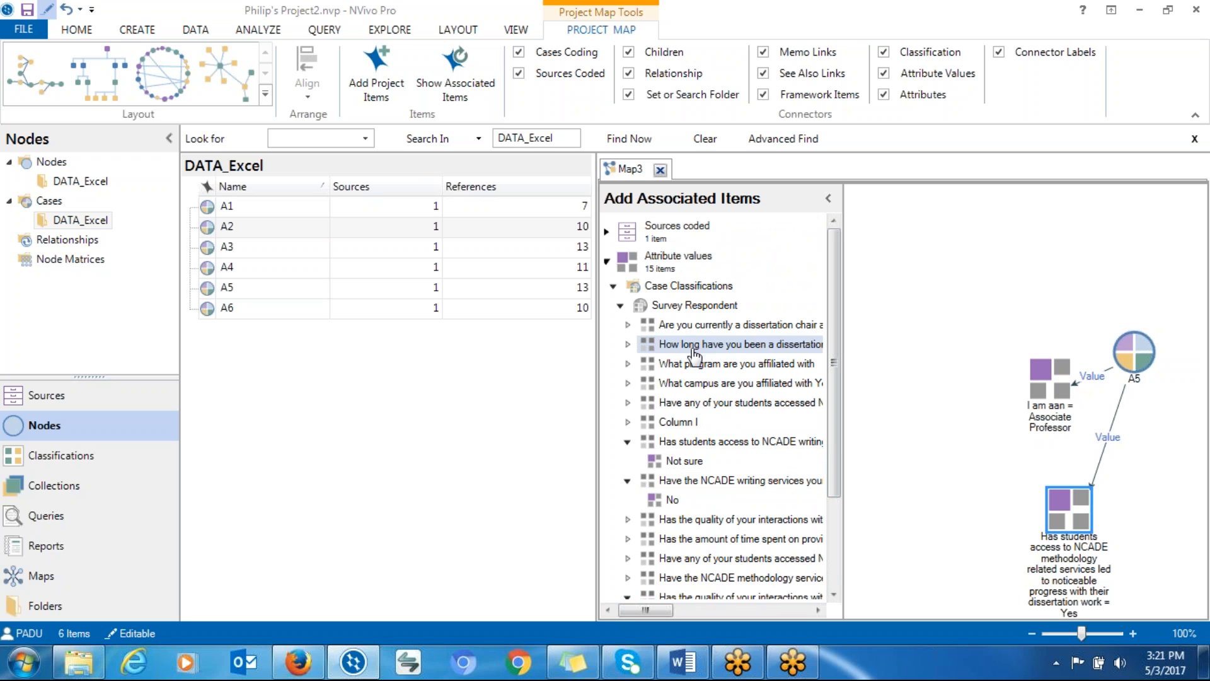
left_click(628, 363)
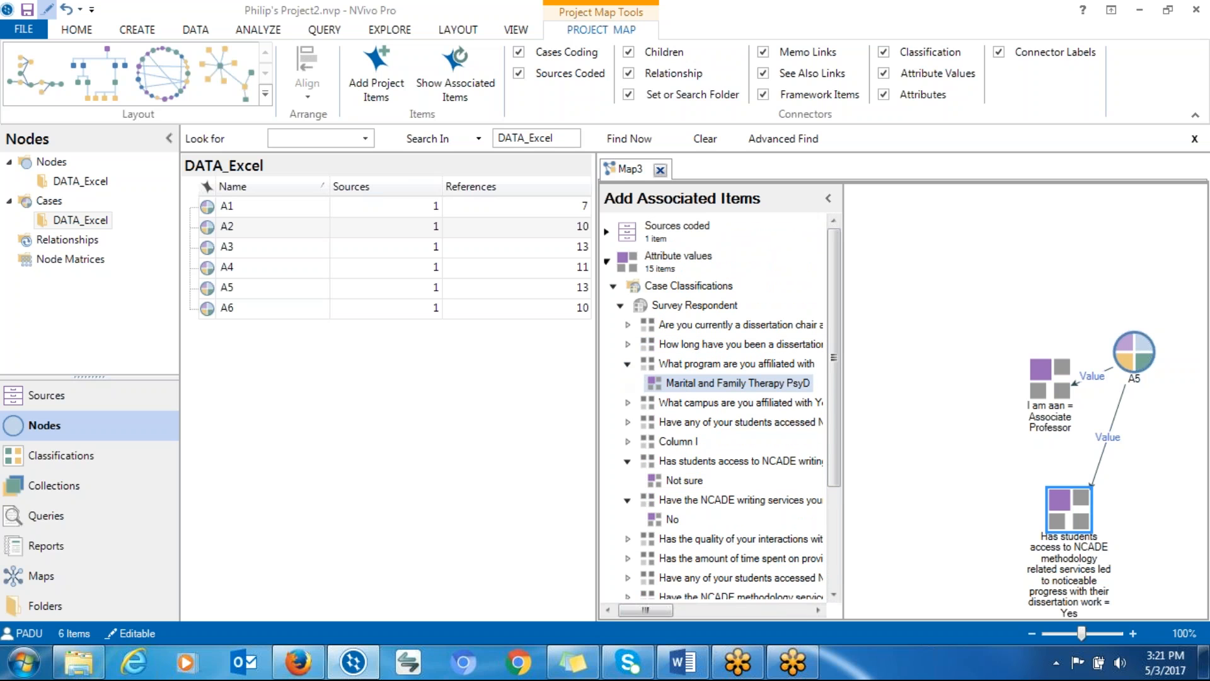
double_click(684, 384)
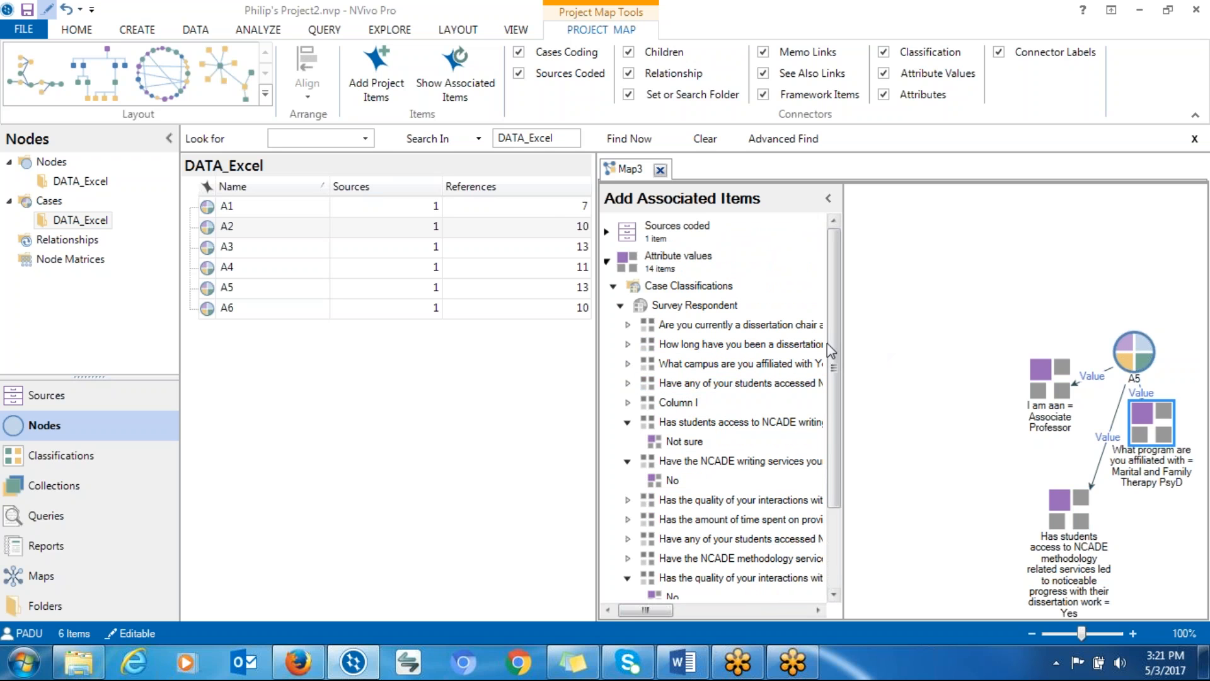
left_click(210, 81)
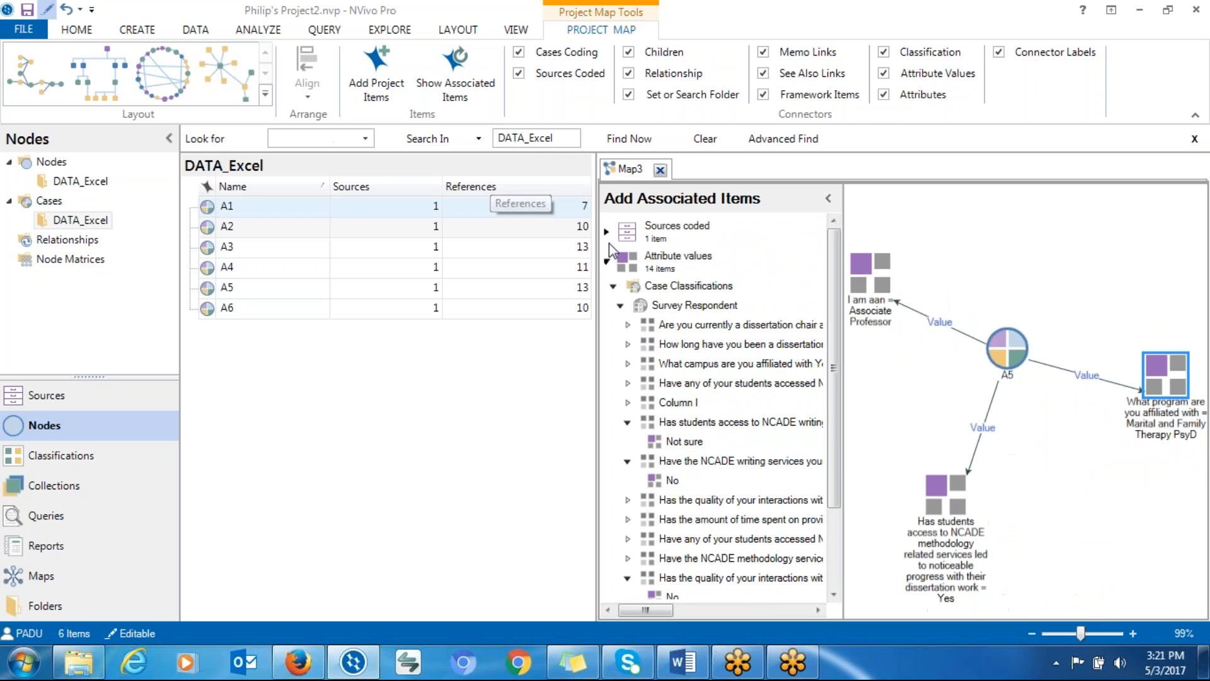
Examine the case classification among the items associated with case A5.
left_click_drag(834, 422, 838, 597)
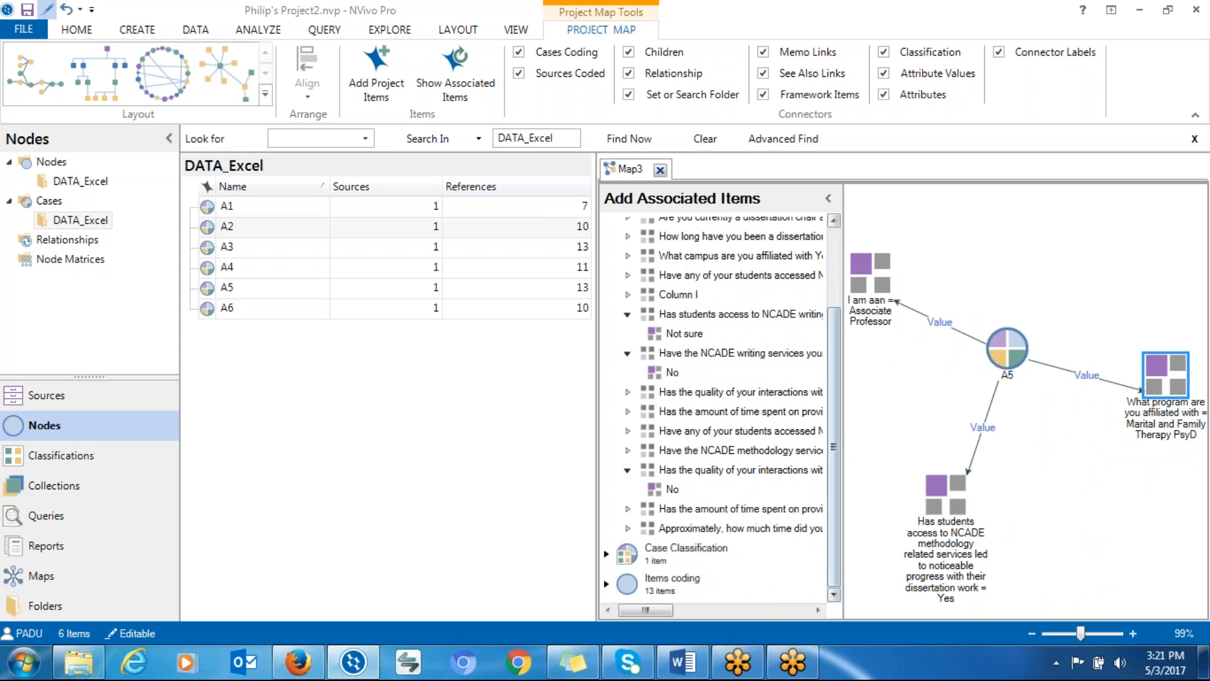
left_click(607, 554)
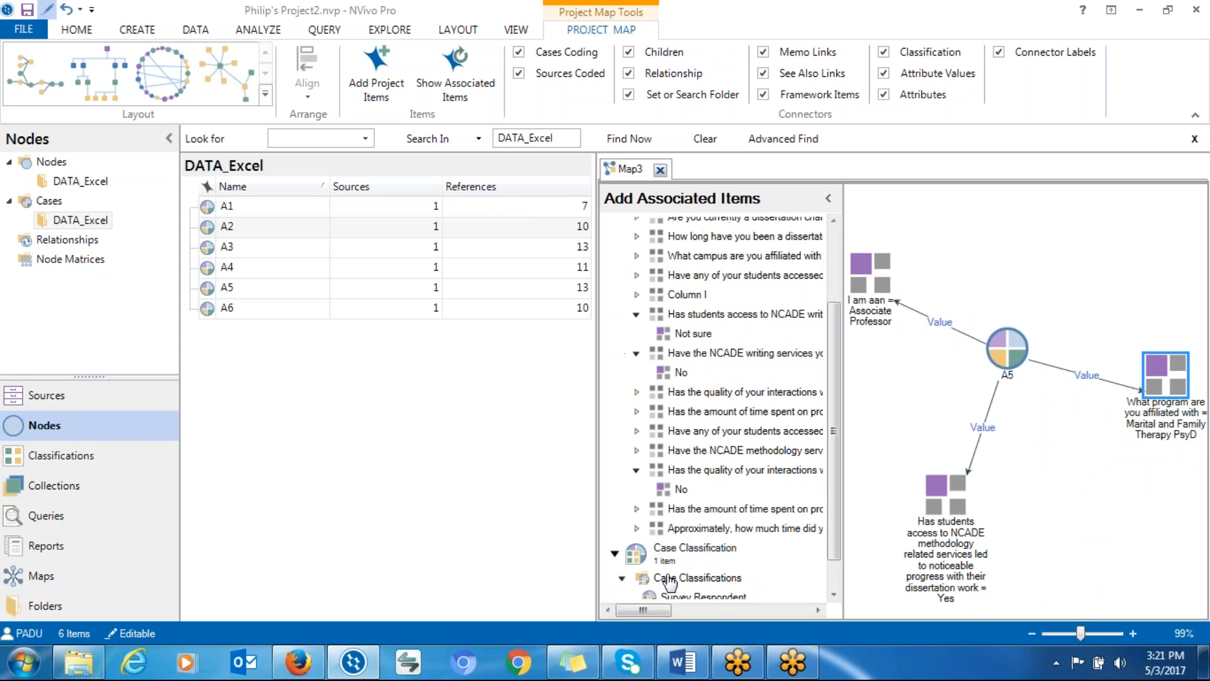
left_click_drag(836, 556, 838, 585)
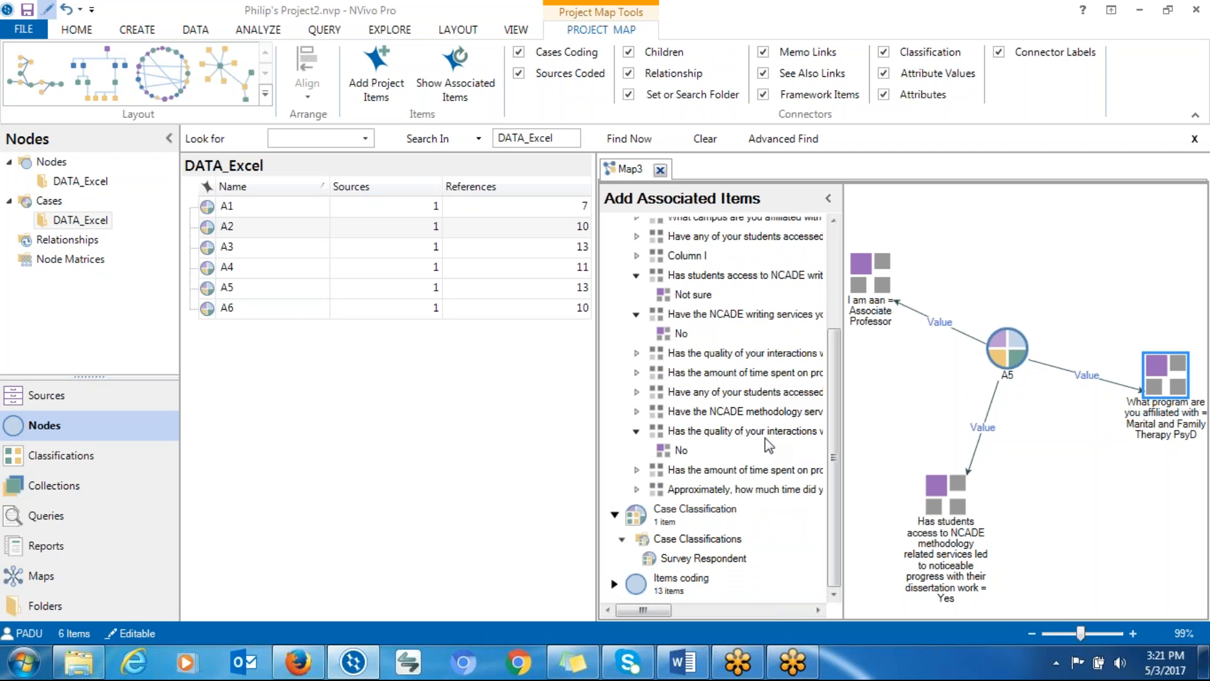
Close the project map and return to the list of internal sources.
left_click(660, 170)
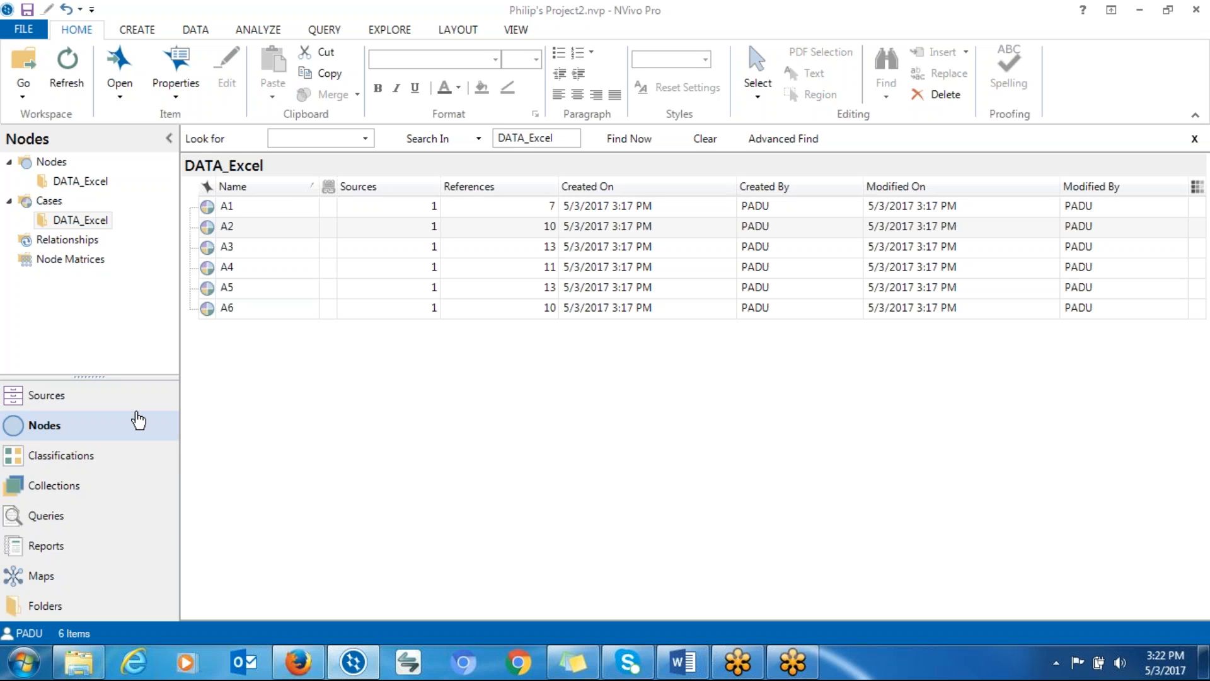
left_click(135, 413)
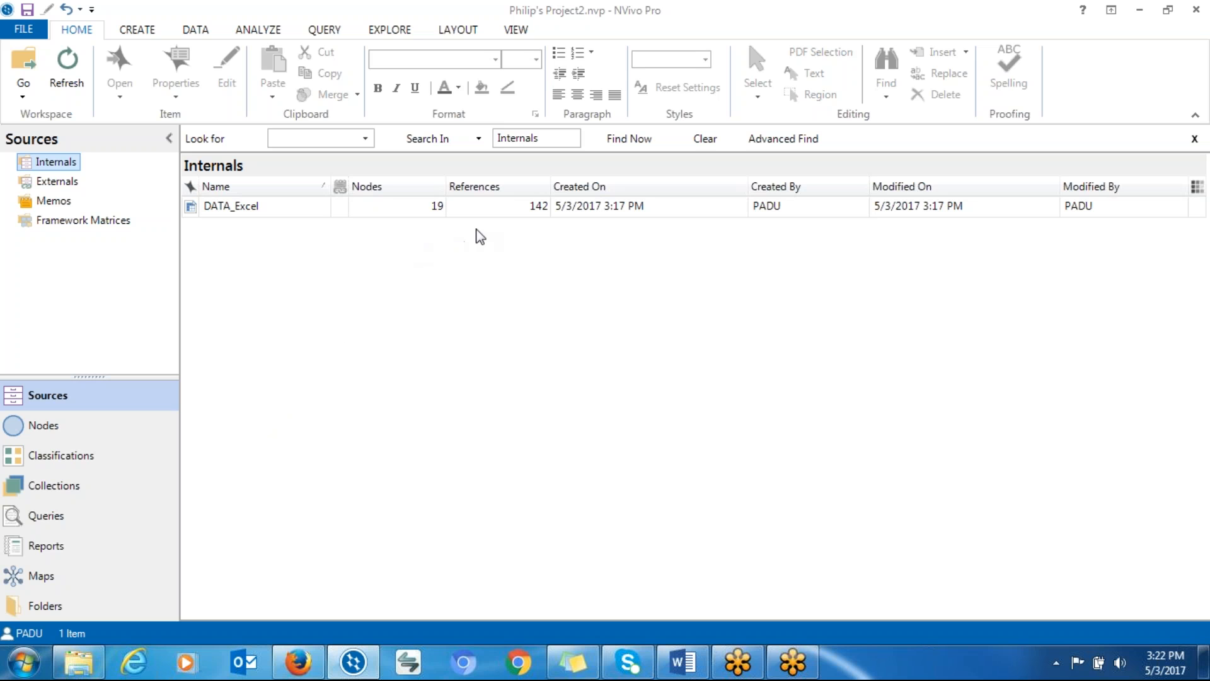
left_click(1192, 28)
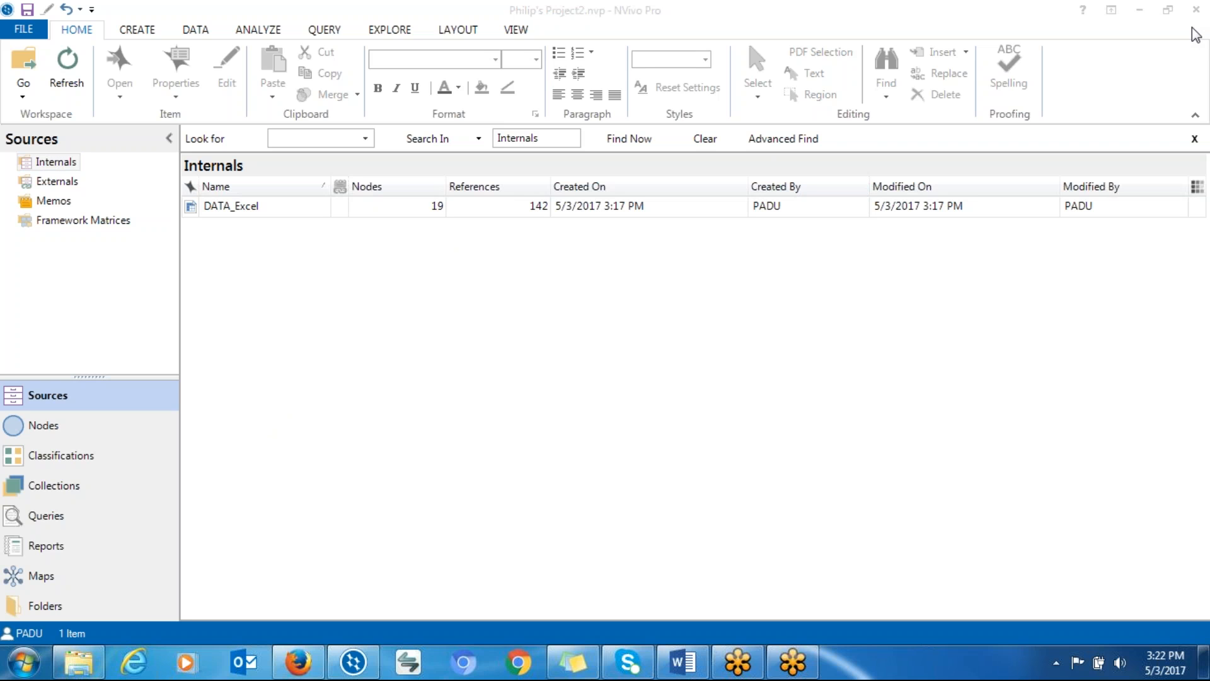